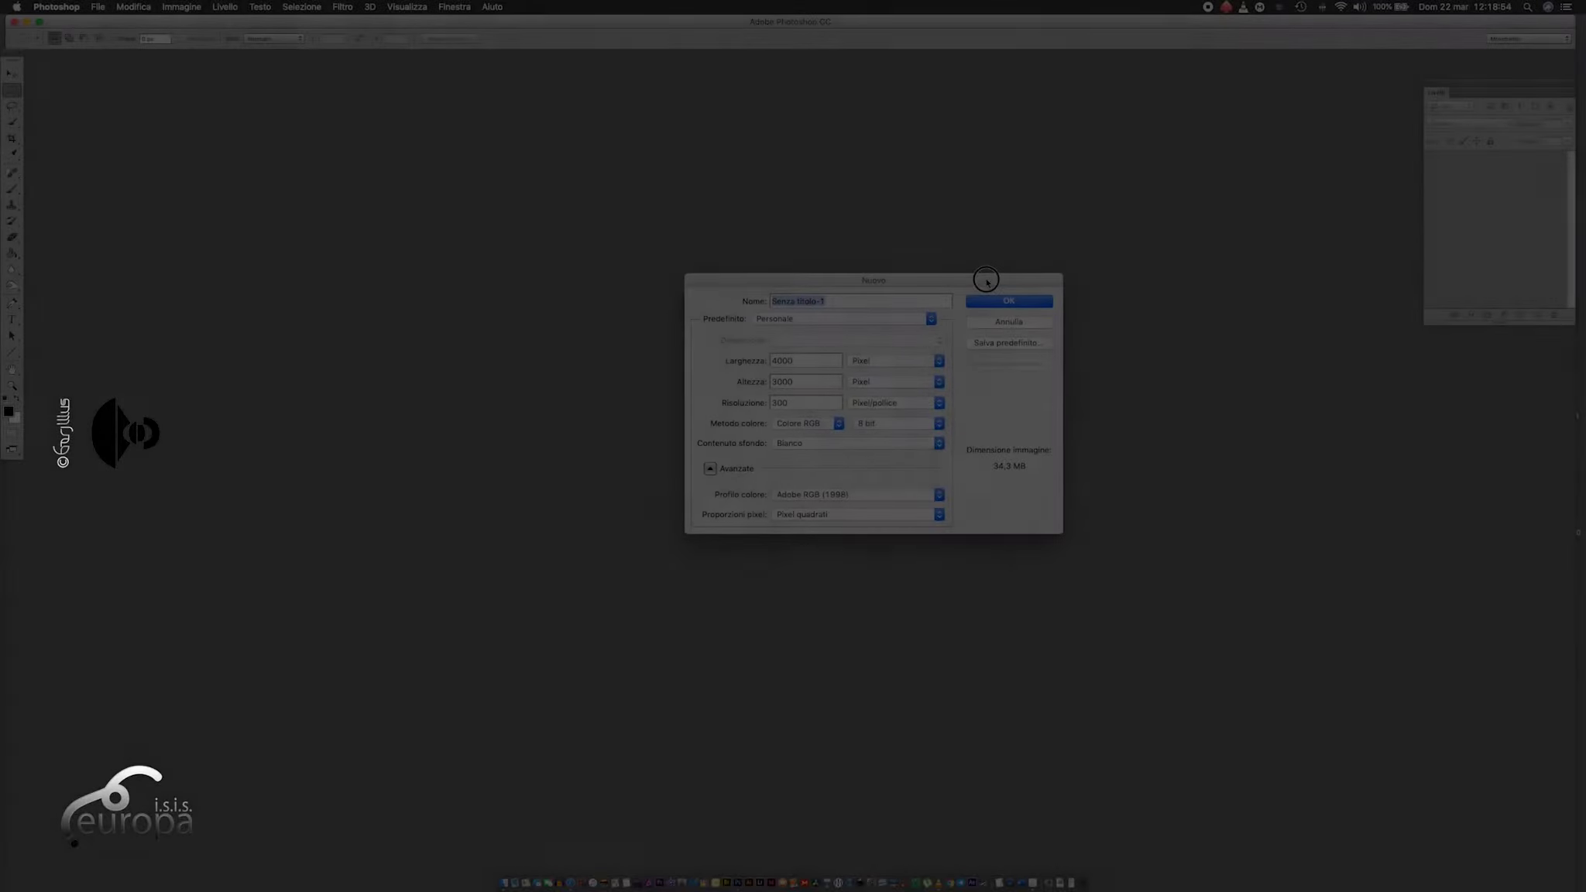
Create a 1920×1080 document from the Film e video preset, HDTV 1080p/29,97, with Colore di sfondo background
{"action": "left_click", "coordinate": [836, 319]}
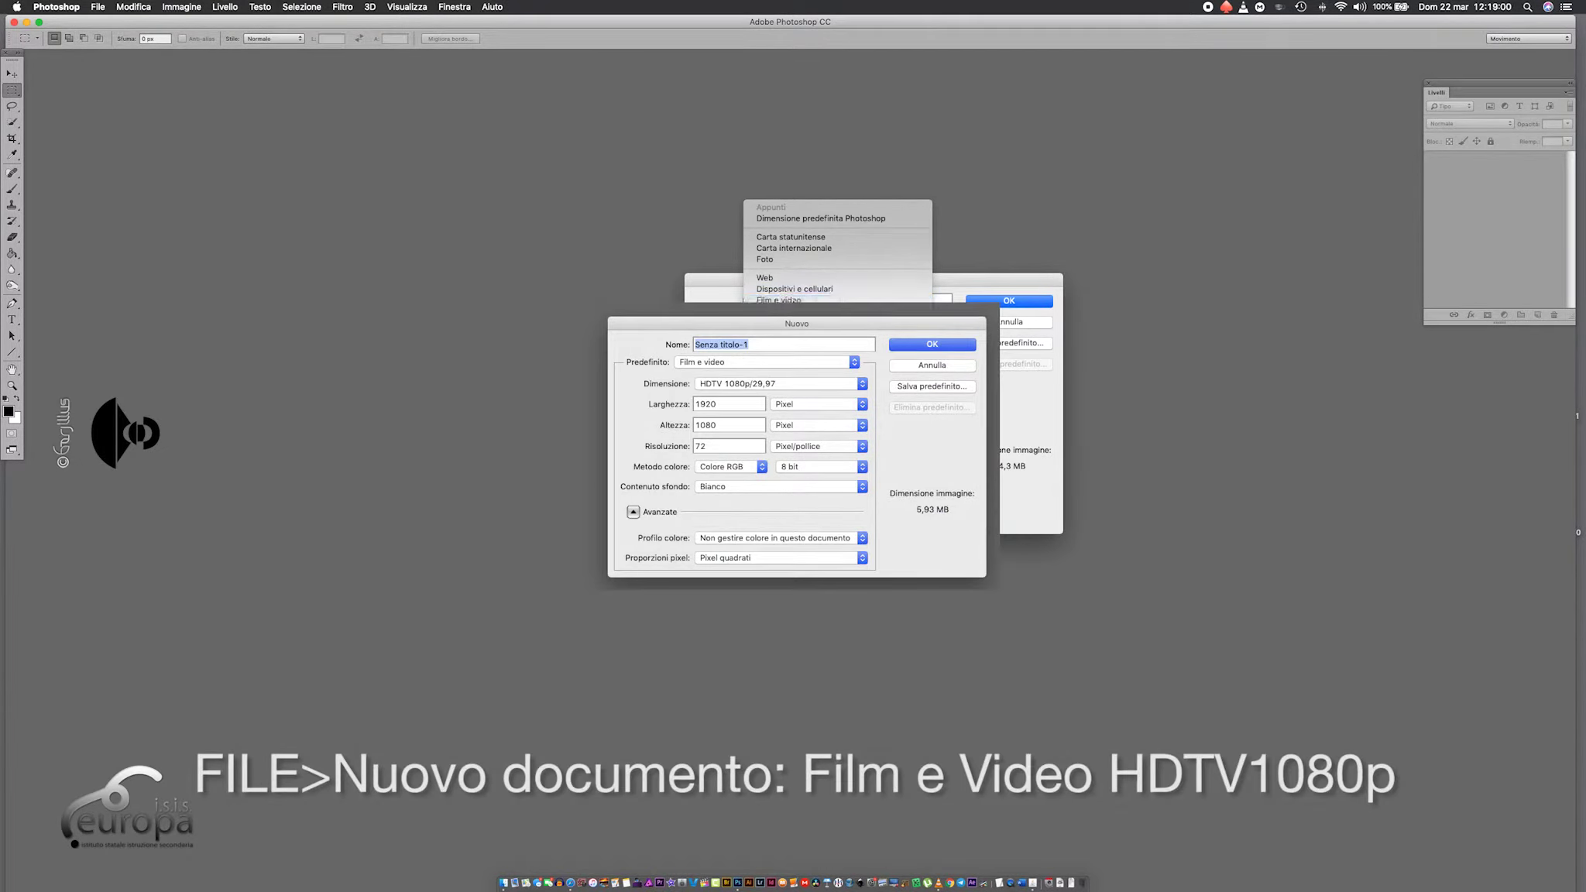
{"action": "left_click", "coordinate": [794, 301]}
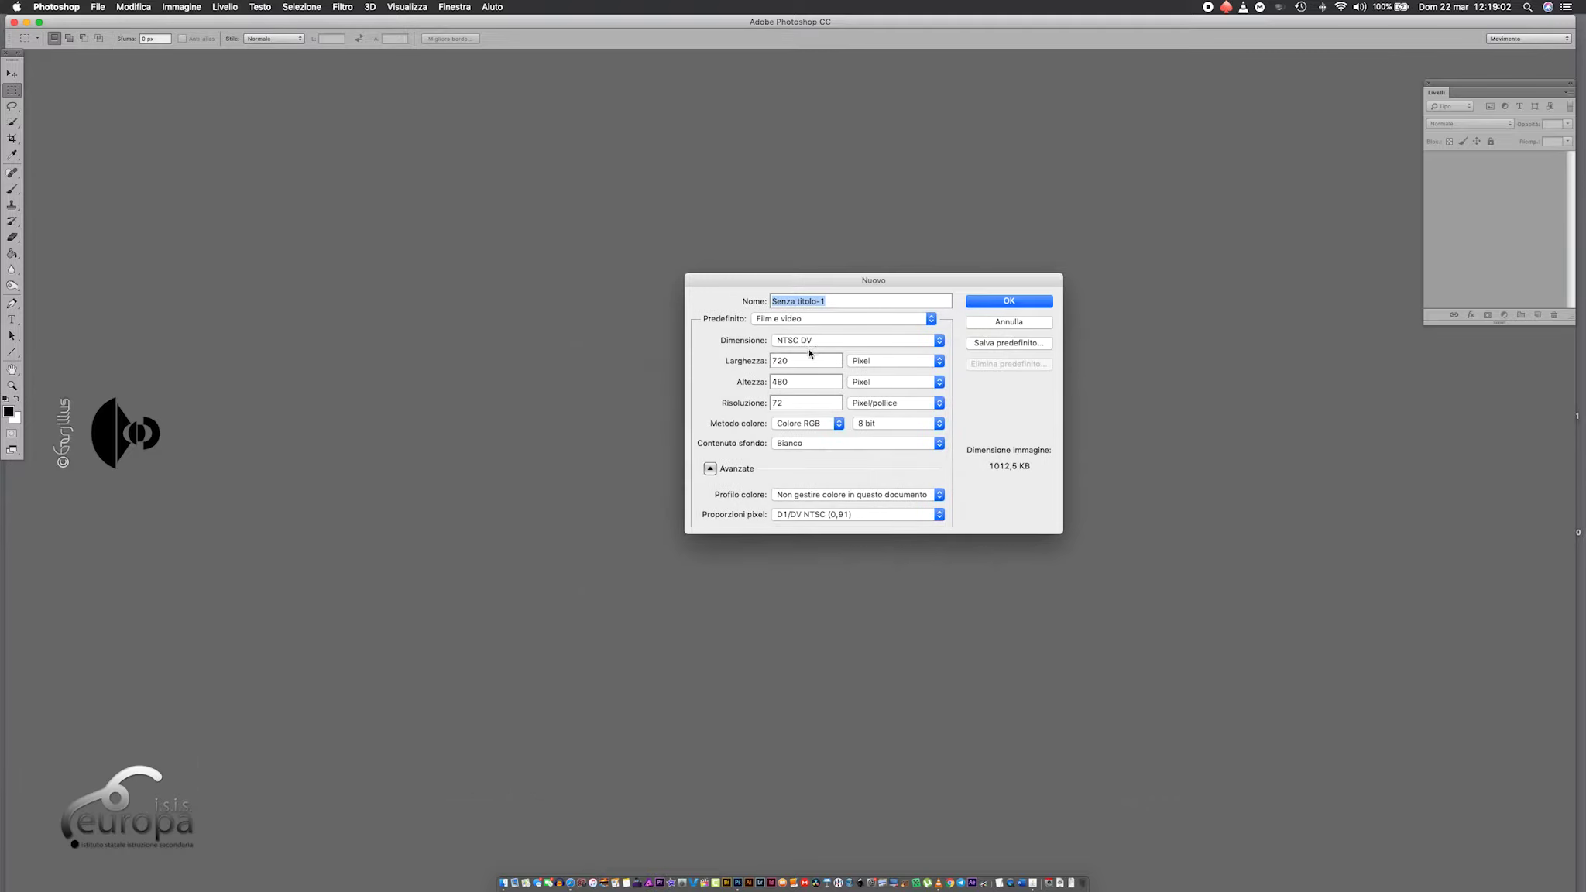
{"action": "left_click", "coordinate": [817, 345]}
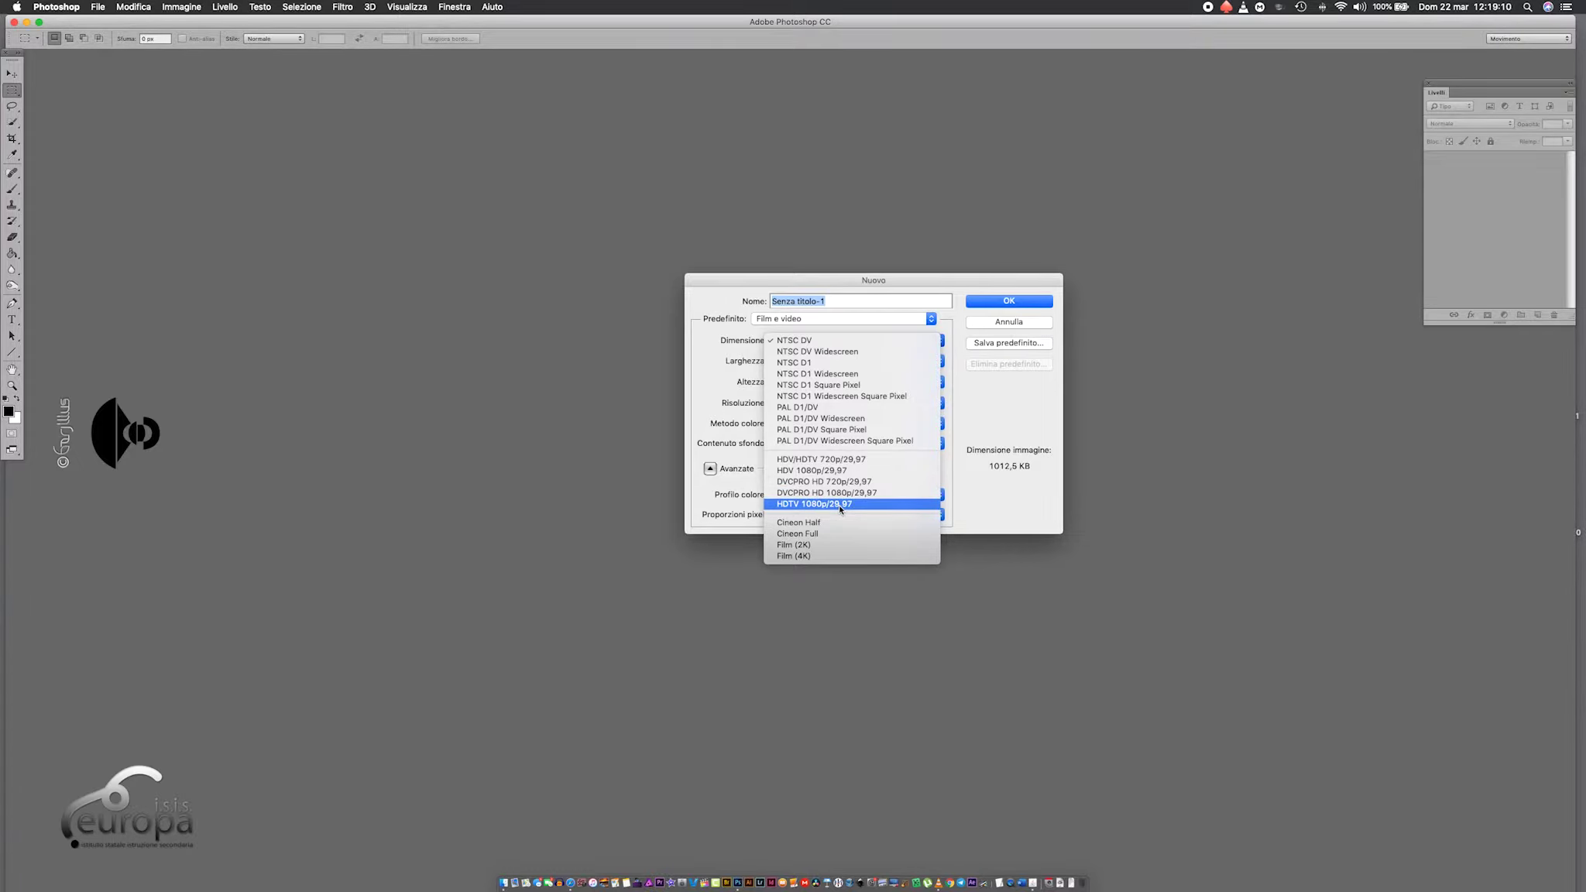
{"action": "left_click", "coordinate": [840, 504]}
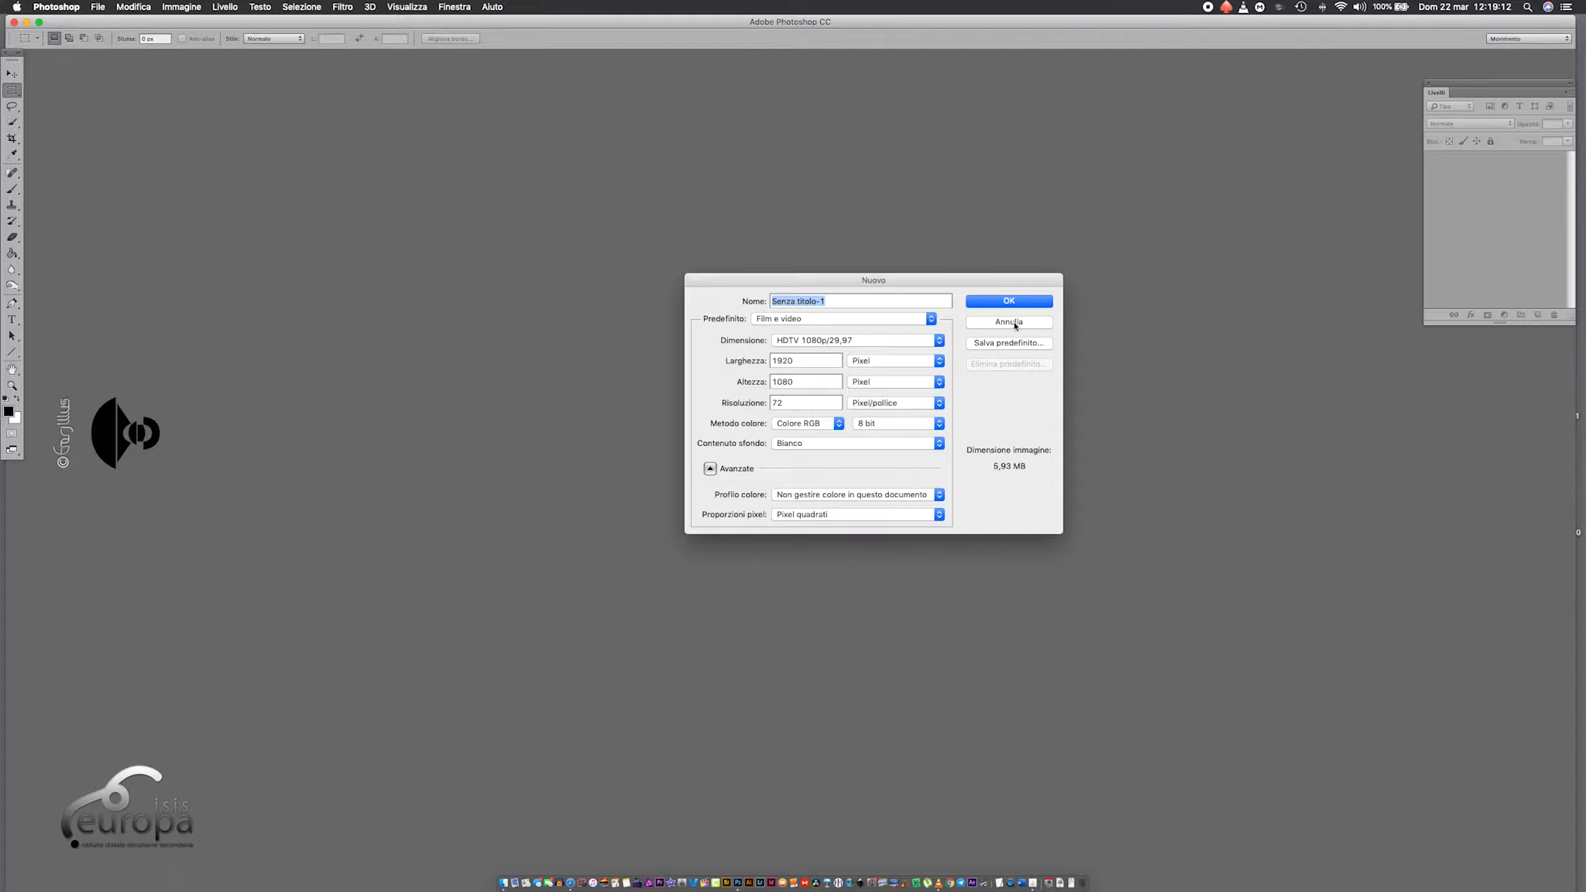
{"action": "left_click", "coordinate": [831, 444]}
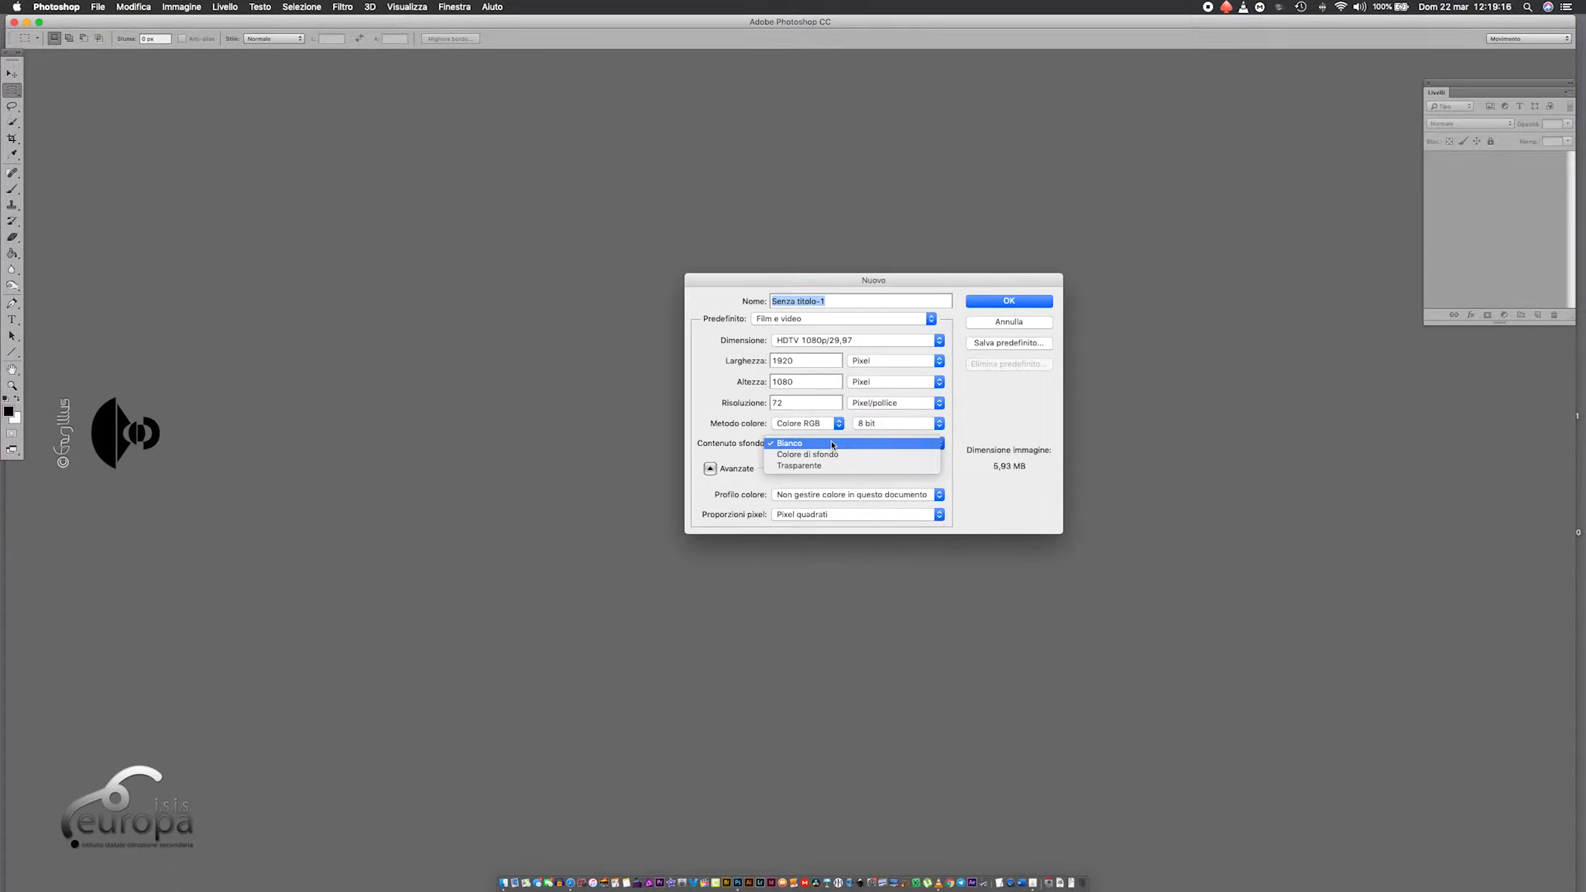
{"action": "left_click", "coordinate": [820, 454]}
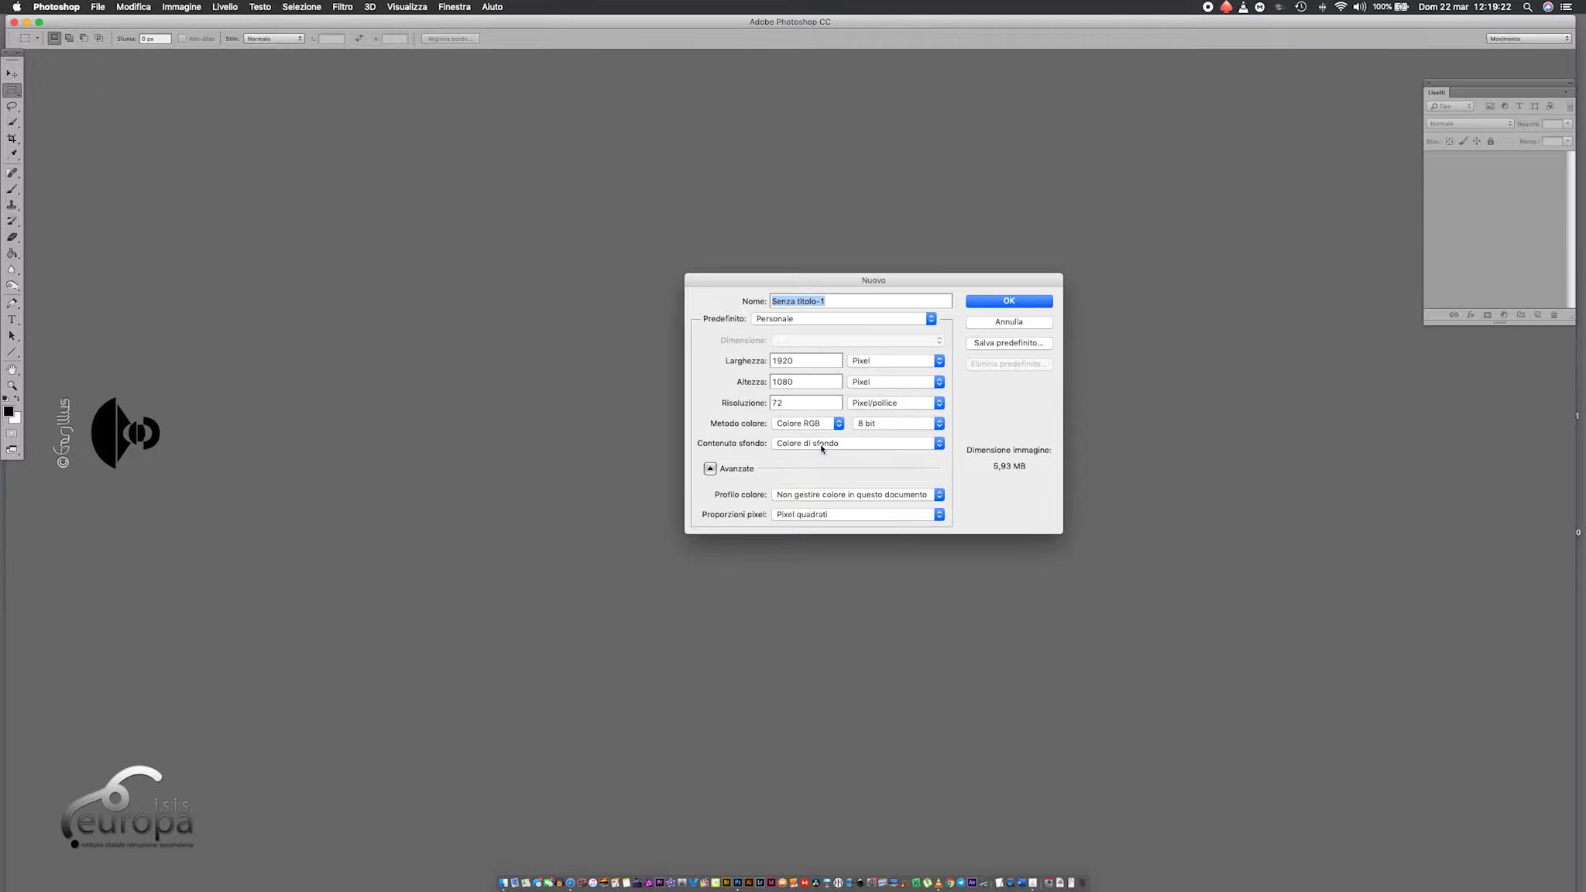
{"action": "left_click", "coordinate": [1008, 301]}
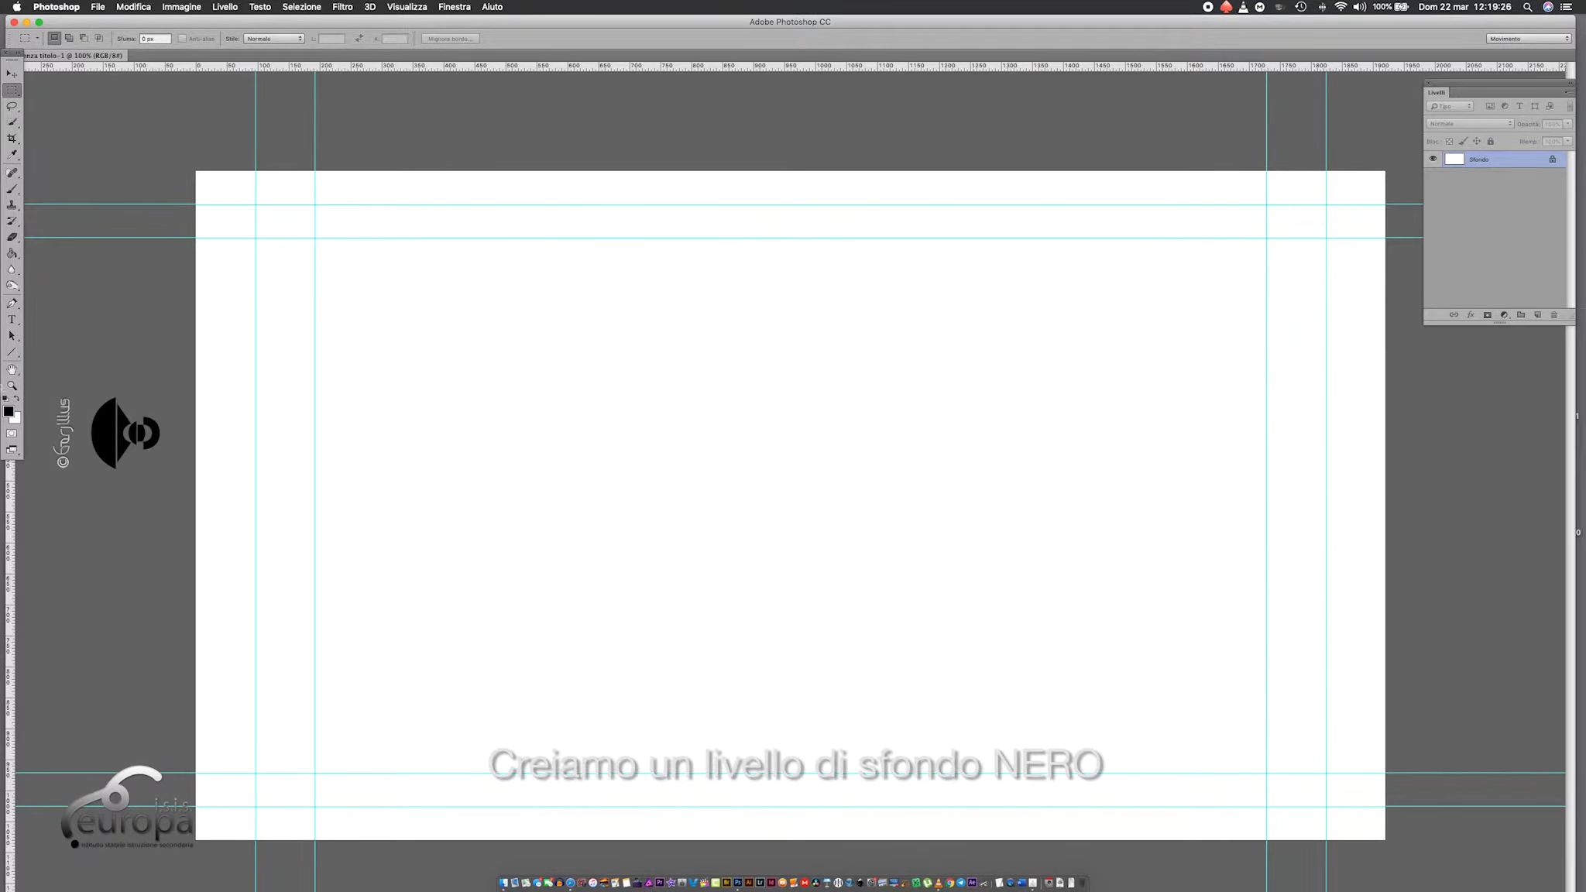
Swap the colours, select all, and fill the canvas with Nero using Riempi
{"action": "left_click", "coordinate": [16, 399]}
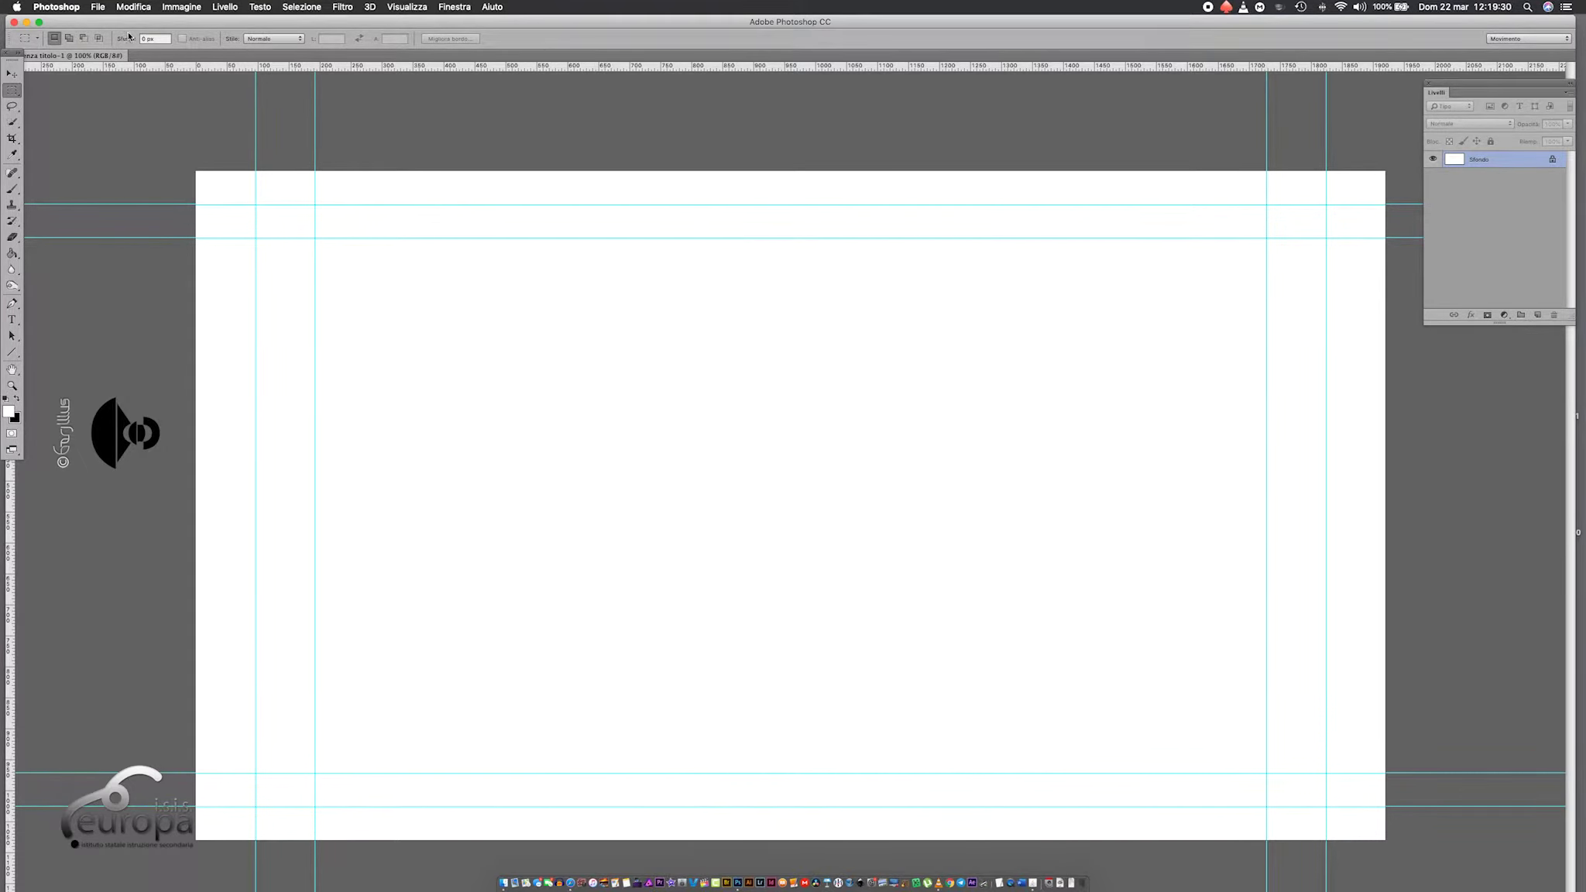
{"action": "left_click", "coordinate": [198, 11]}
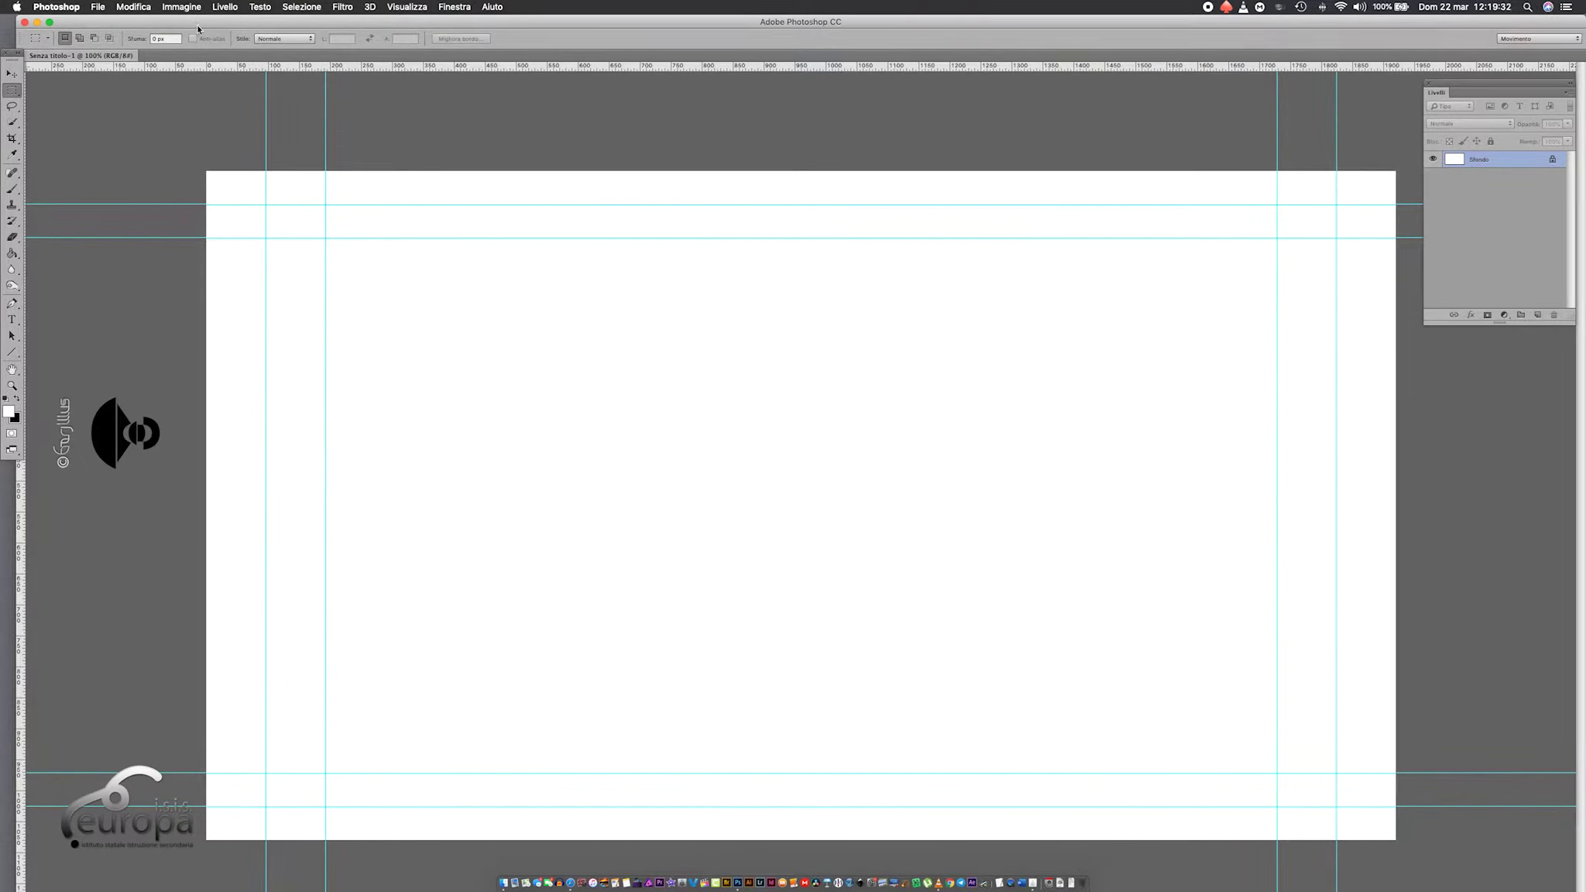
{"action": "key", "text": "super+a"}
{"action": "left_click", "coordinate": [133, 6]}
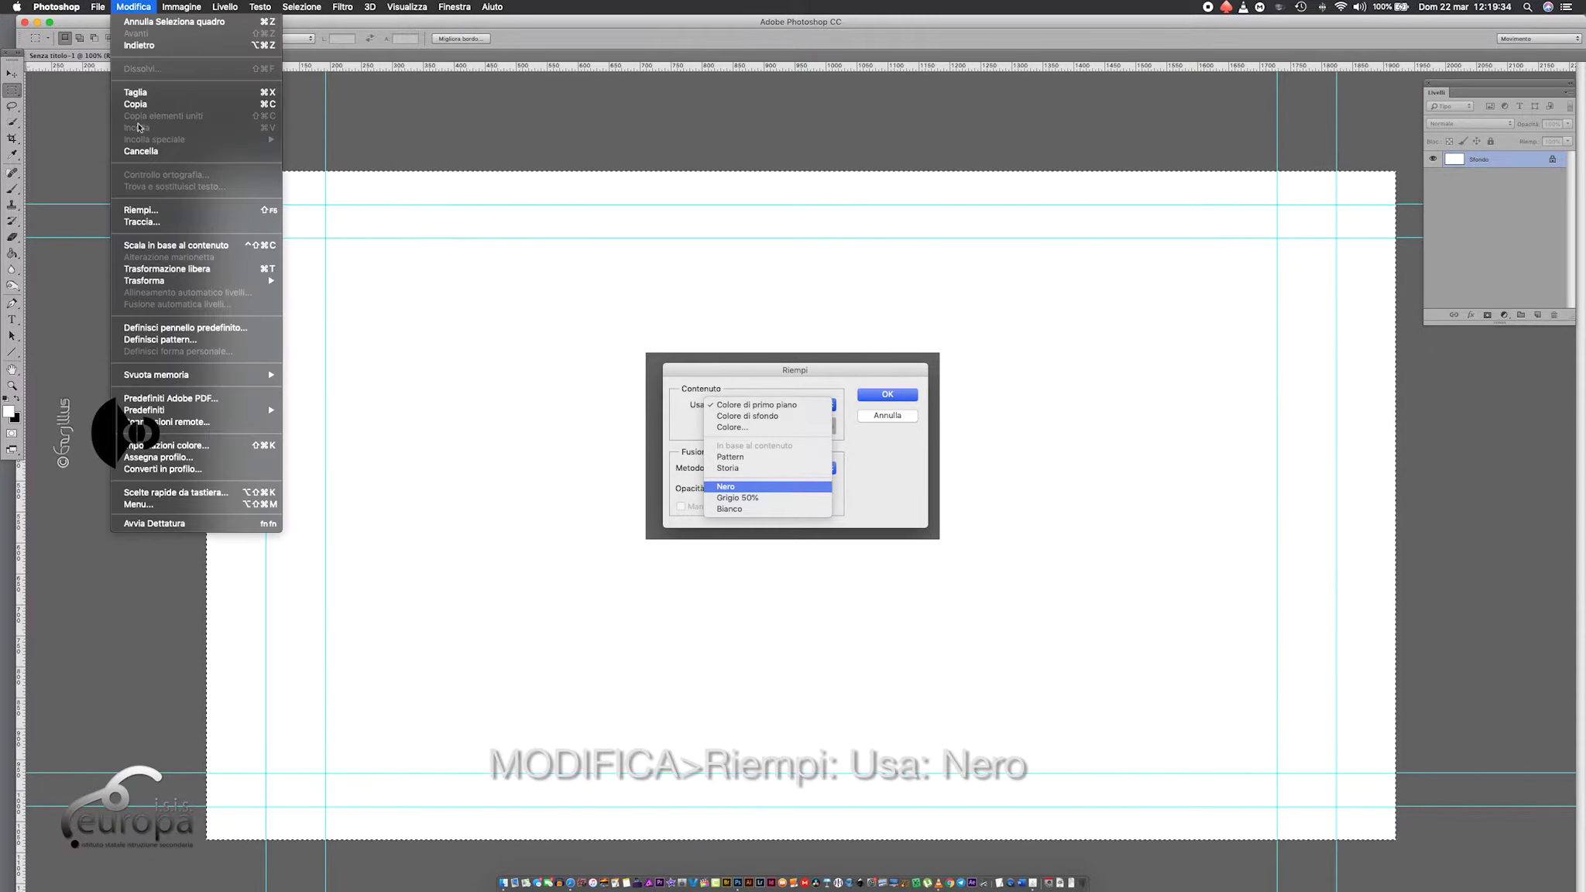
{"action": "left_click", "coordinate": [141, 210]}
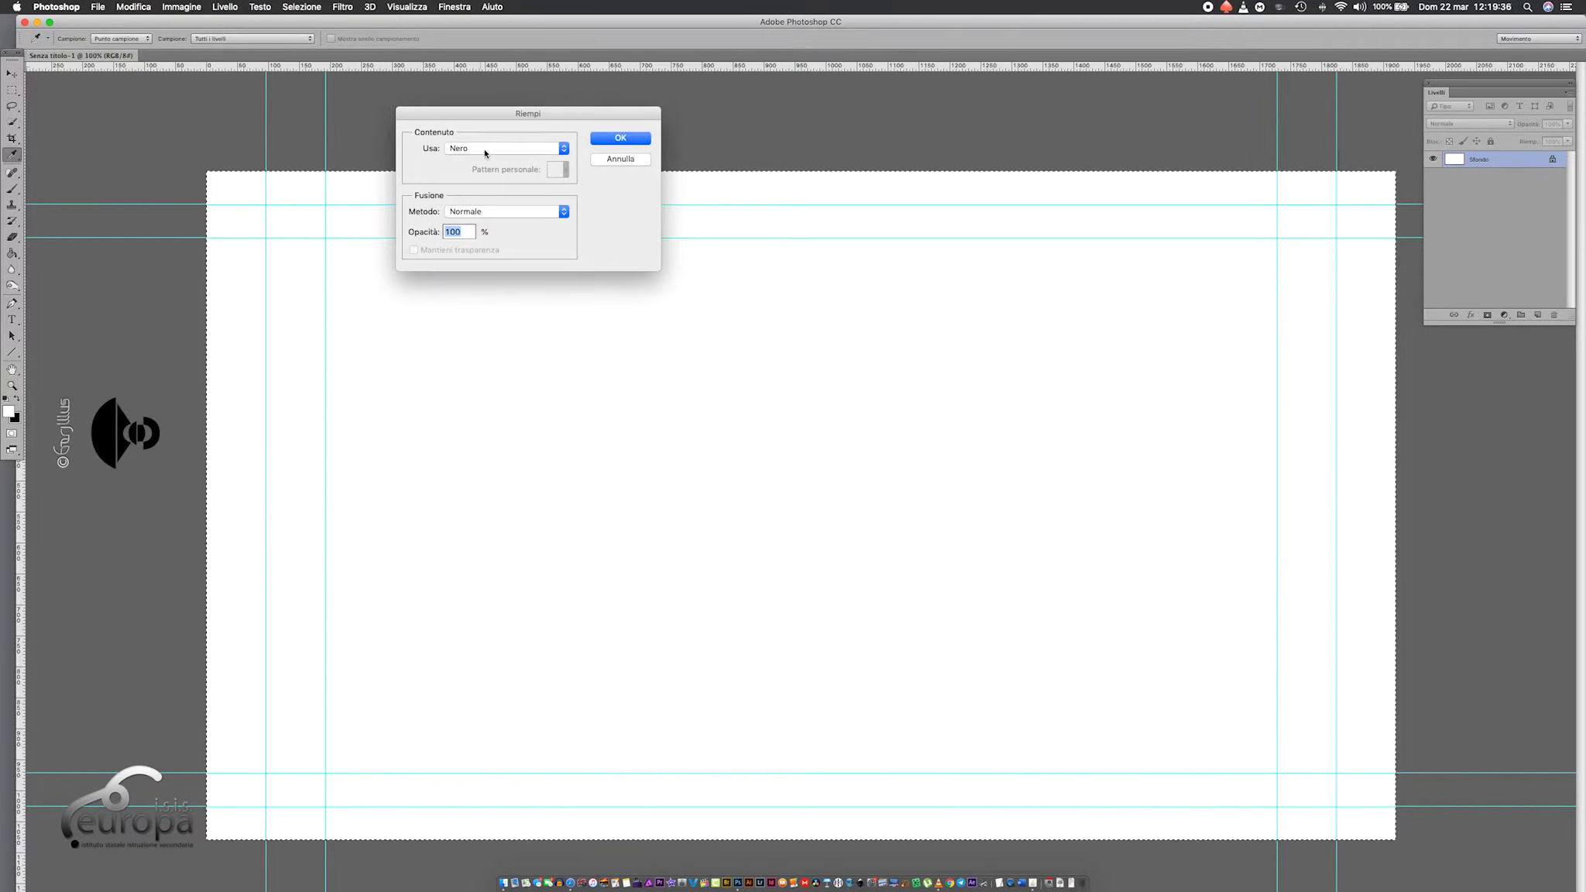
{"action": "left_click", "coordinate": [613, 140]}
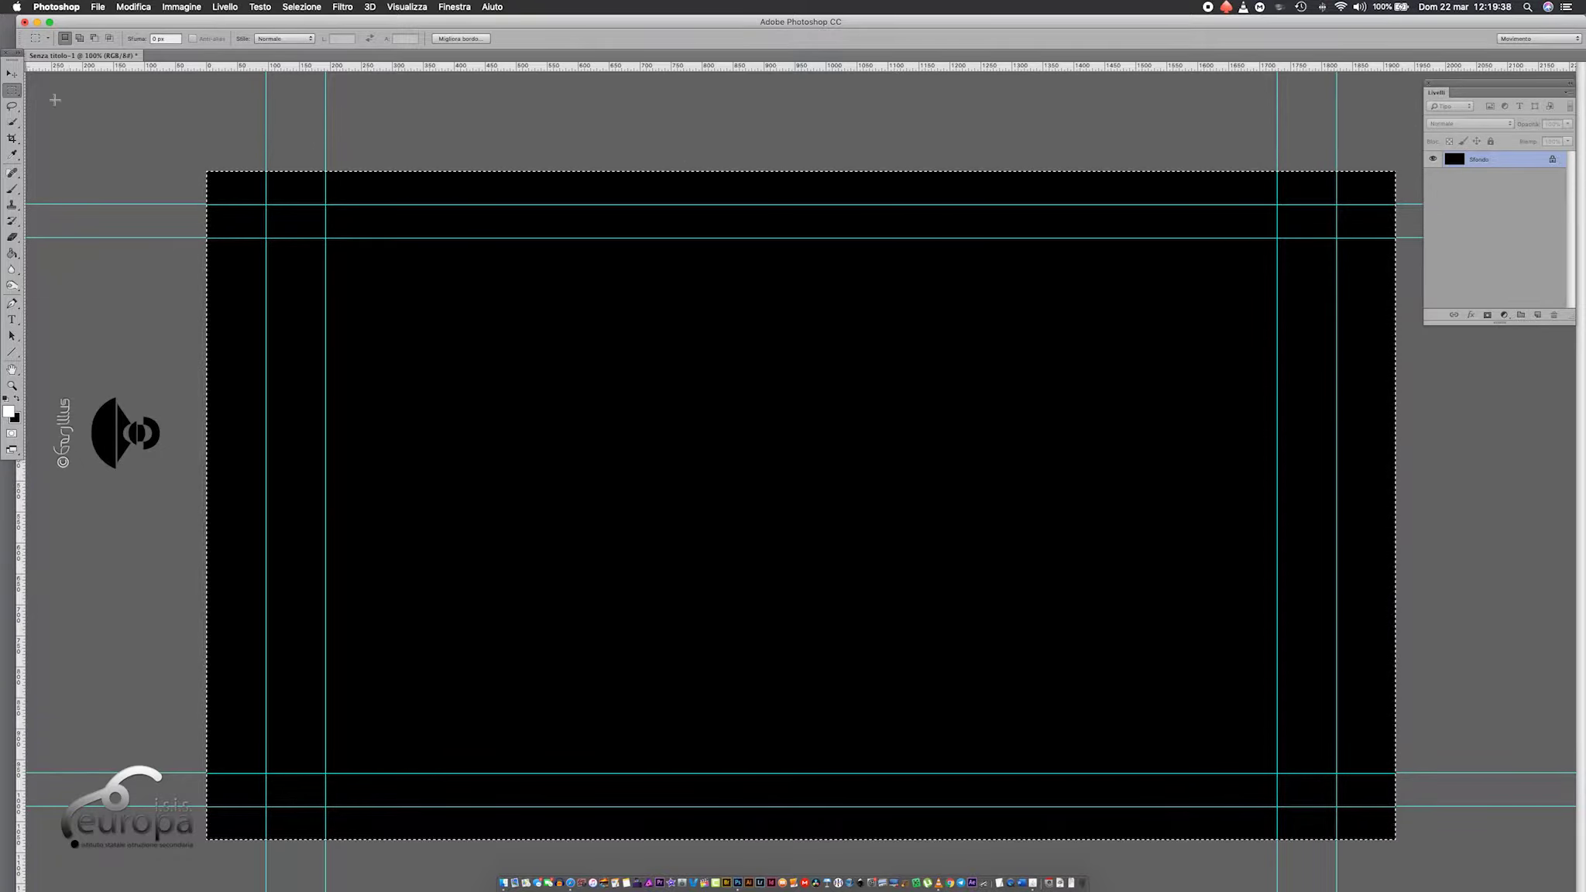
Create a new empty layer named CERCHIO ROSSO in the Livelli panel
{"action": "key", "text": "v"}
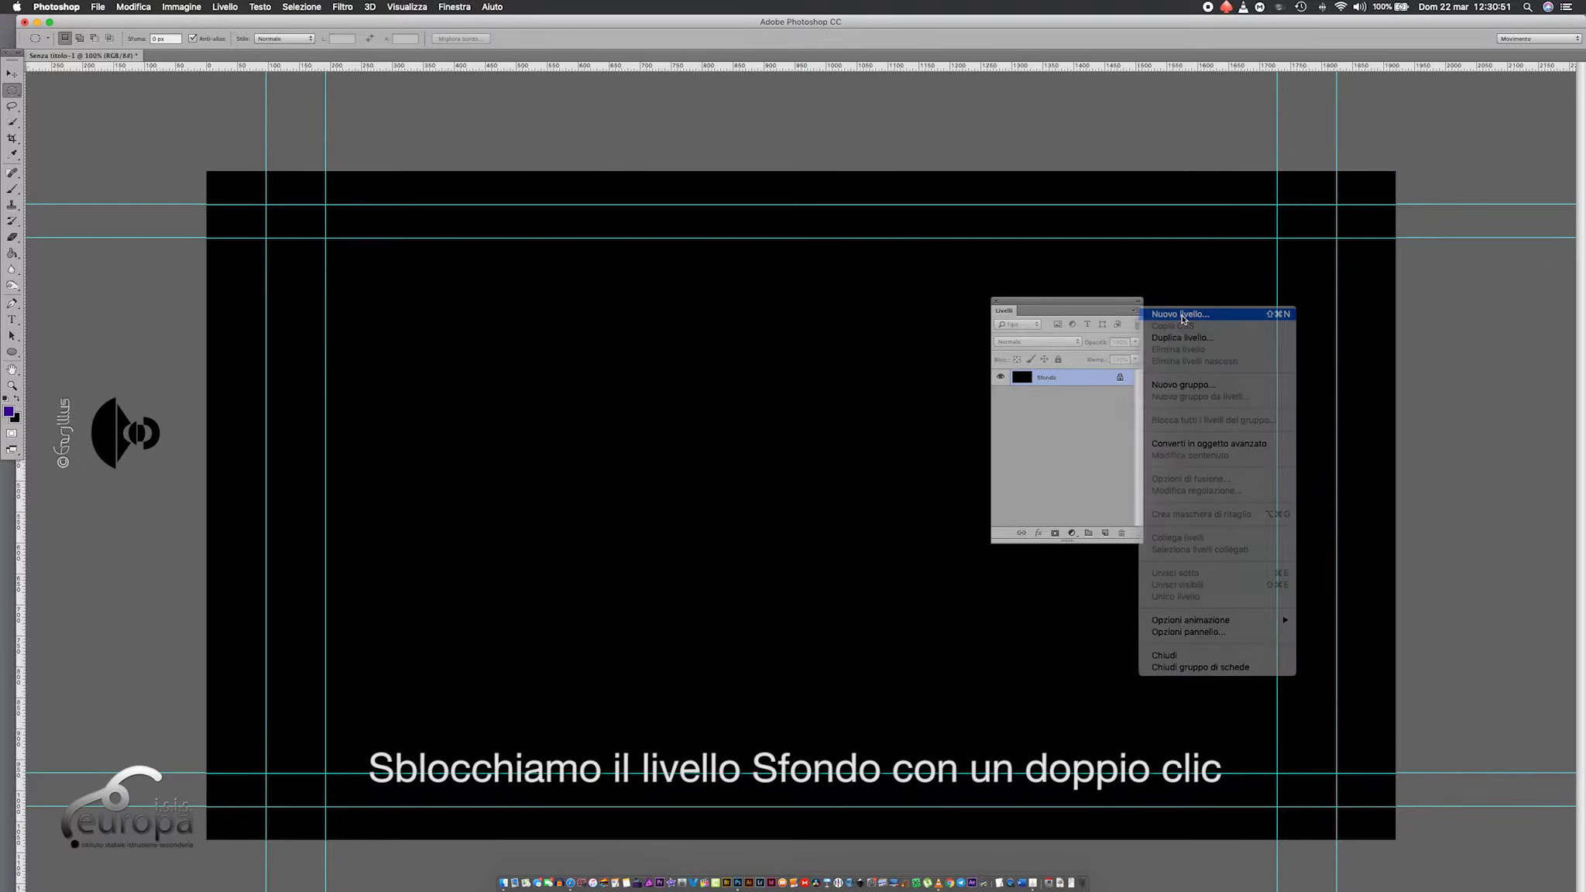
{"action": "left_click", "coordinate": [1161, 308]}
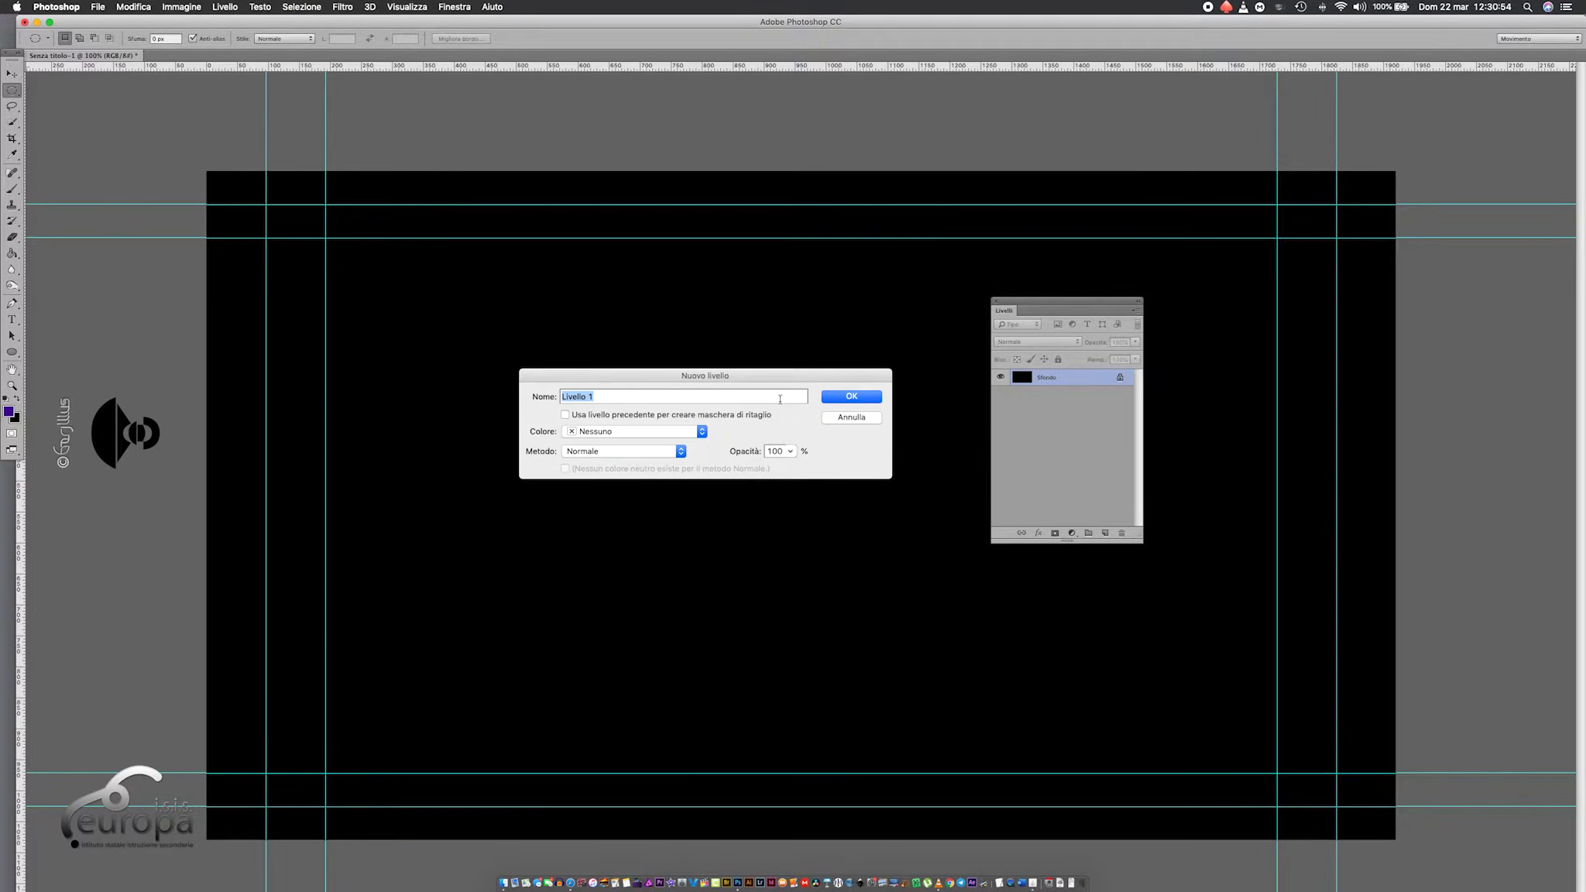
{"action": "type", "text": "CERCHI"}
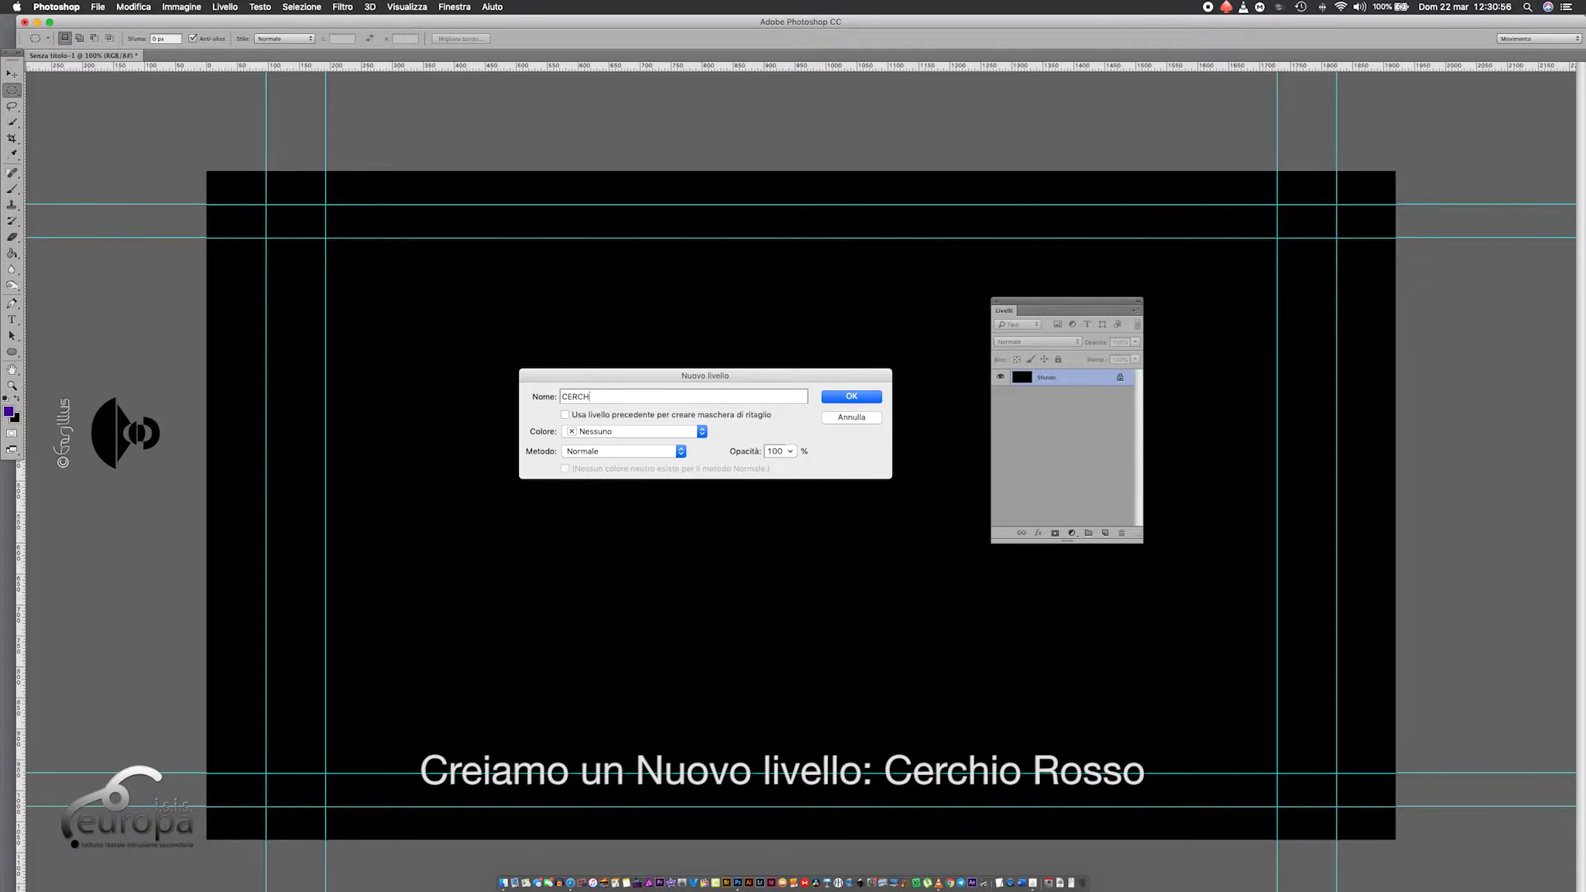
{"action": "type", "text": "O ROSSO"}
{"action": "left_click", "coordinate": [857, 394]}
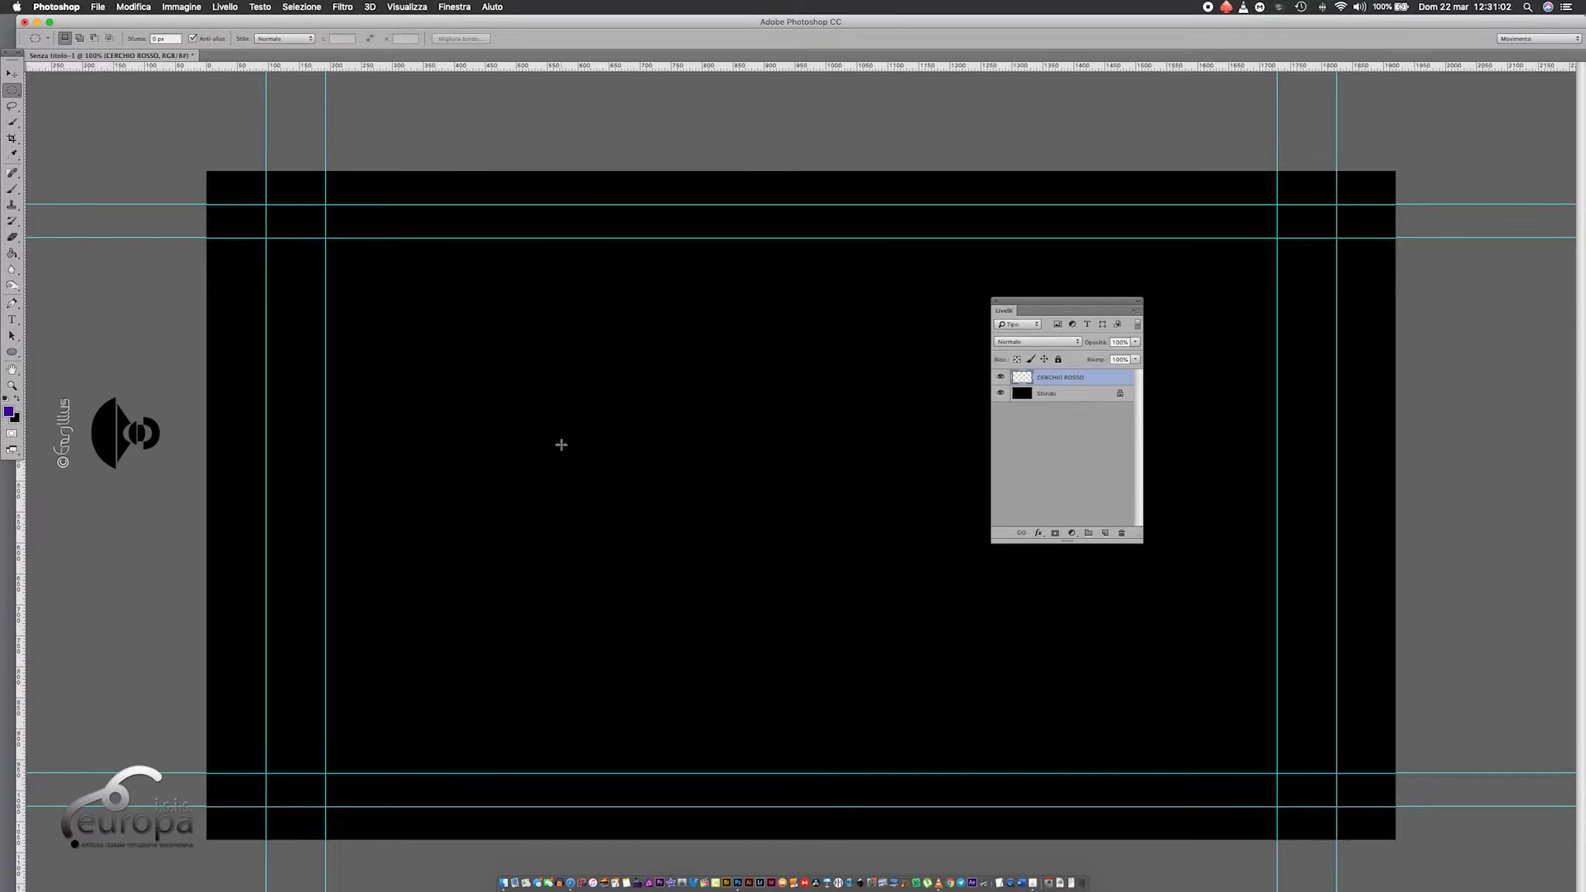
Mark a circular selection left of the canvas centre and set the foreground colour to pure red
{"action": "left_click_drag", "start_coordinate": [631, 508], "coordinate": [506, 381]}
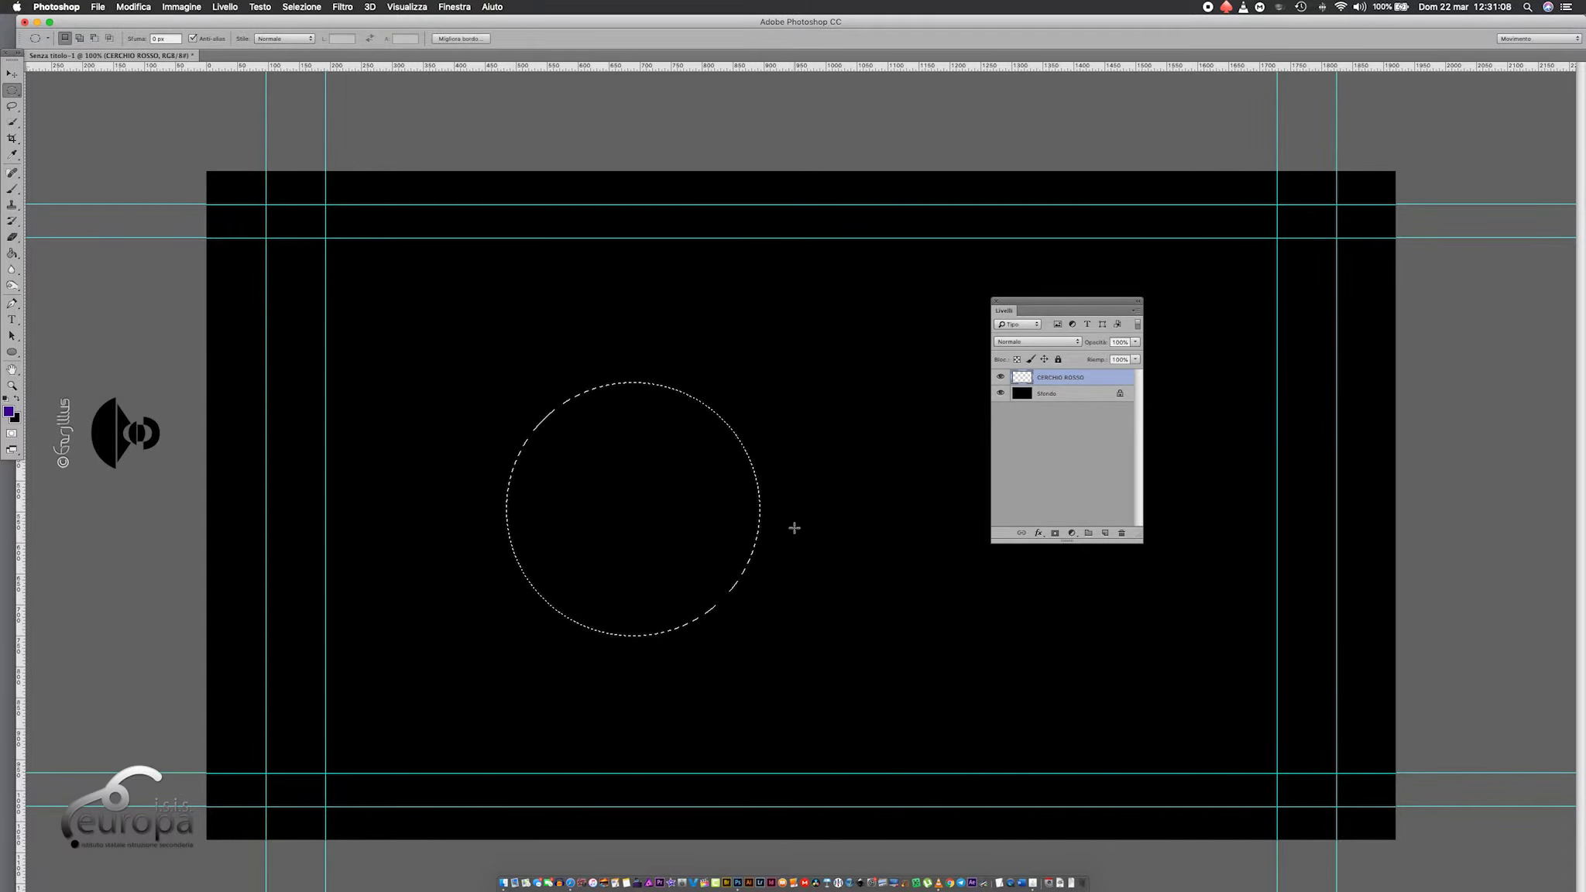
{"action": "left_click", "coordinate": [9, 411]}
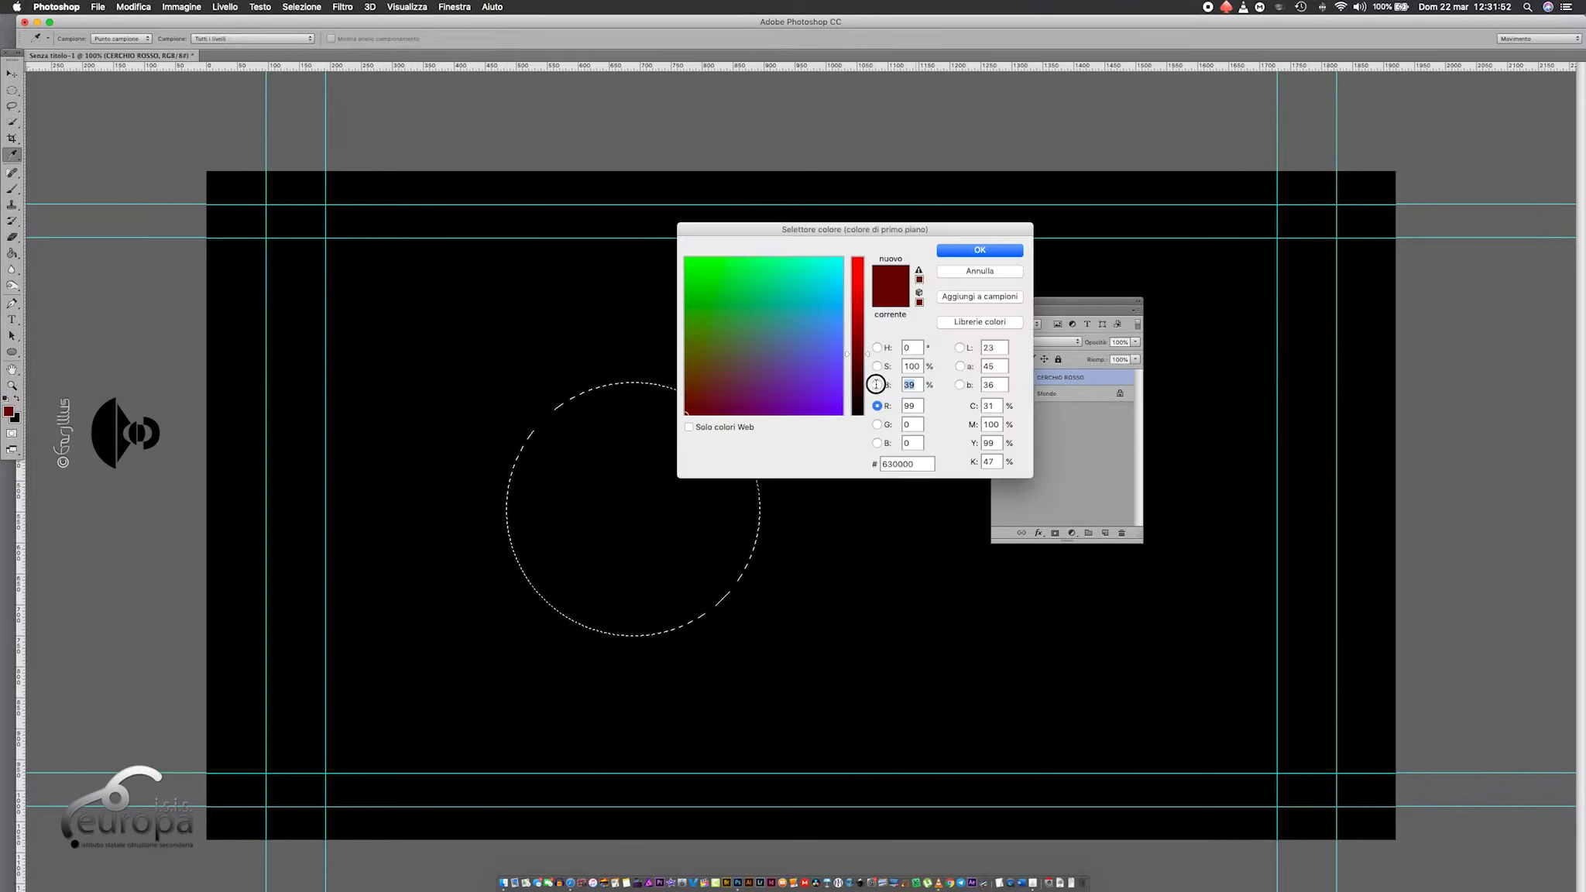
{"action": "type", "text": "100"}
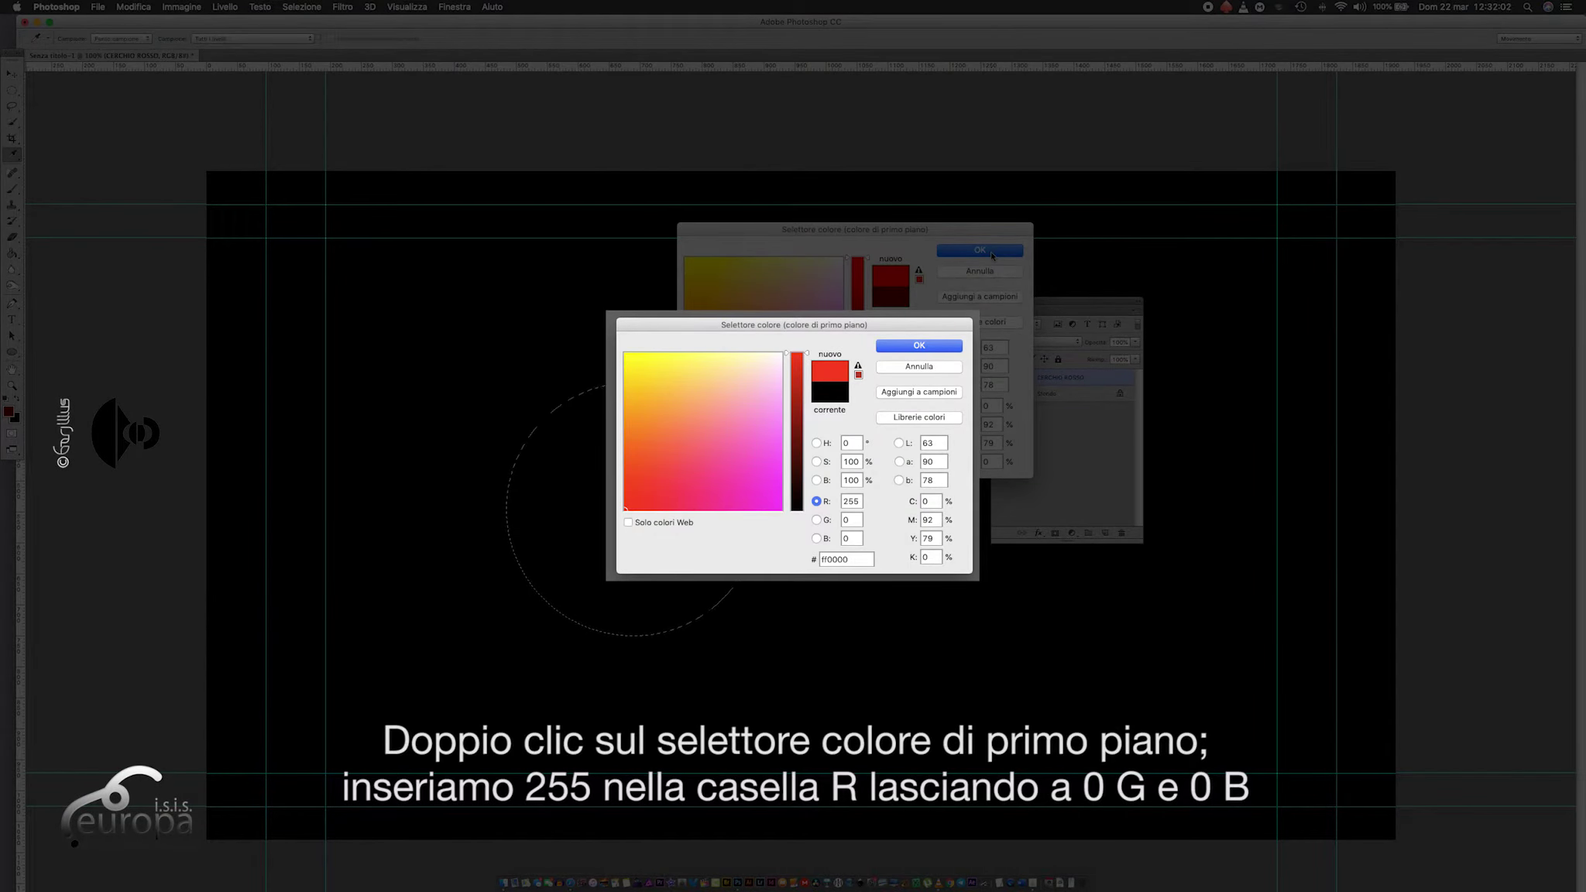
{"action": "left_click", "coordinate": [992, 255]}
{"action": "type", "text": "CERCHIO VERDE"}
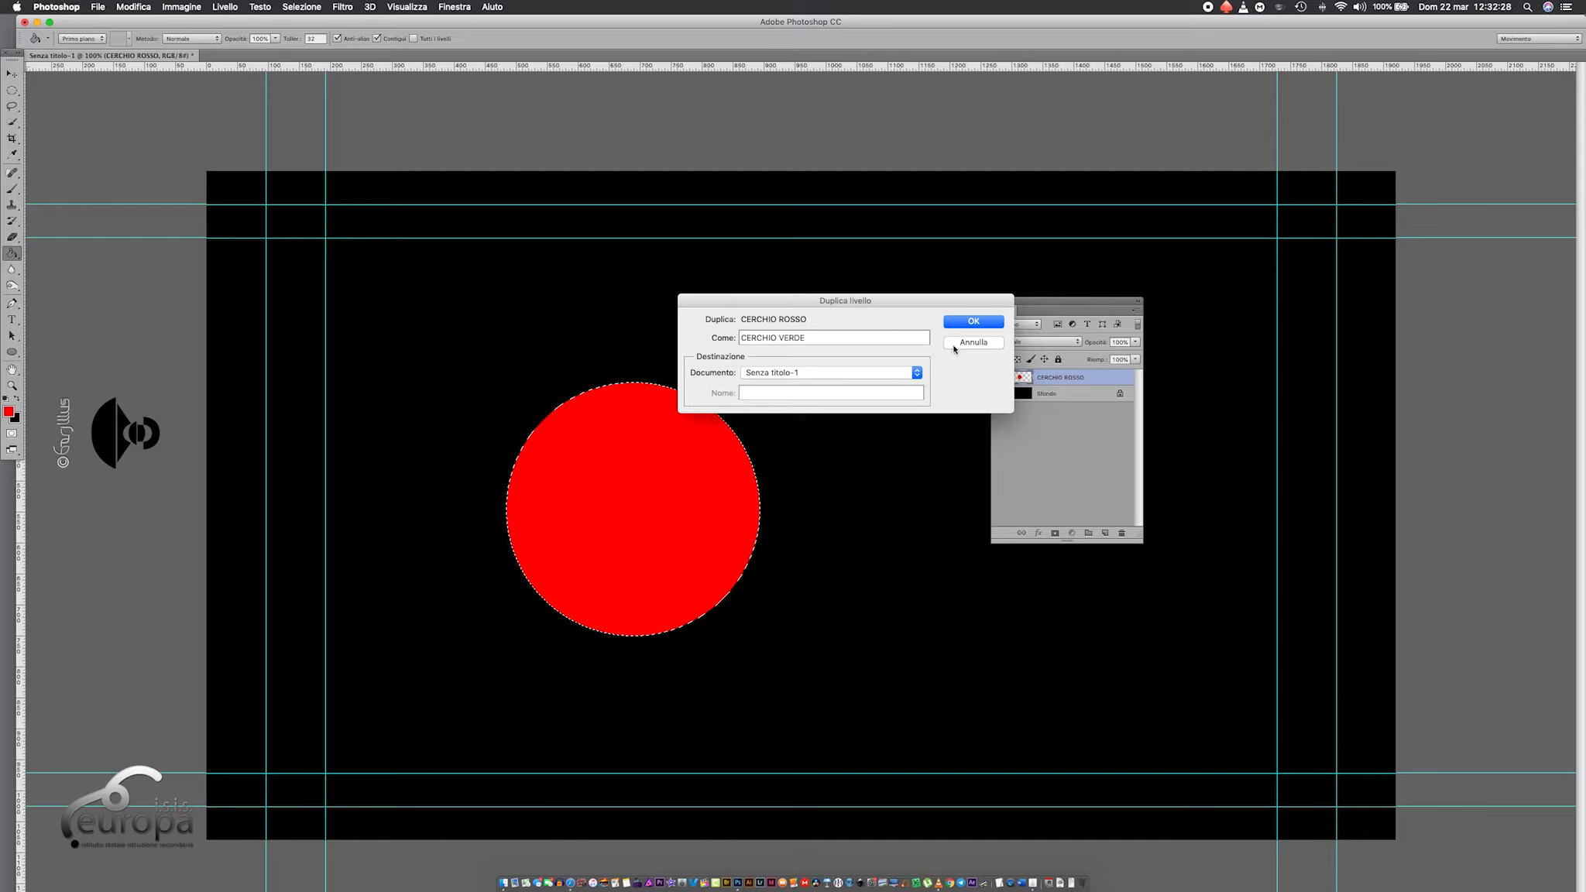
Confirm the duplicate layer named CERCHIO VERDE
{"action": "left_click", "coordinate": [975, 324]}
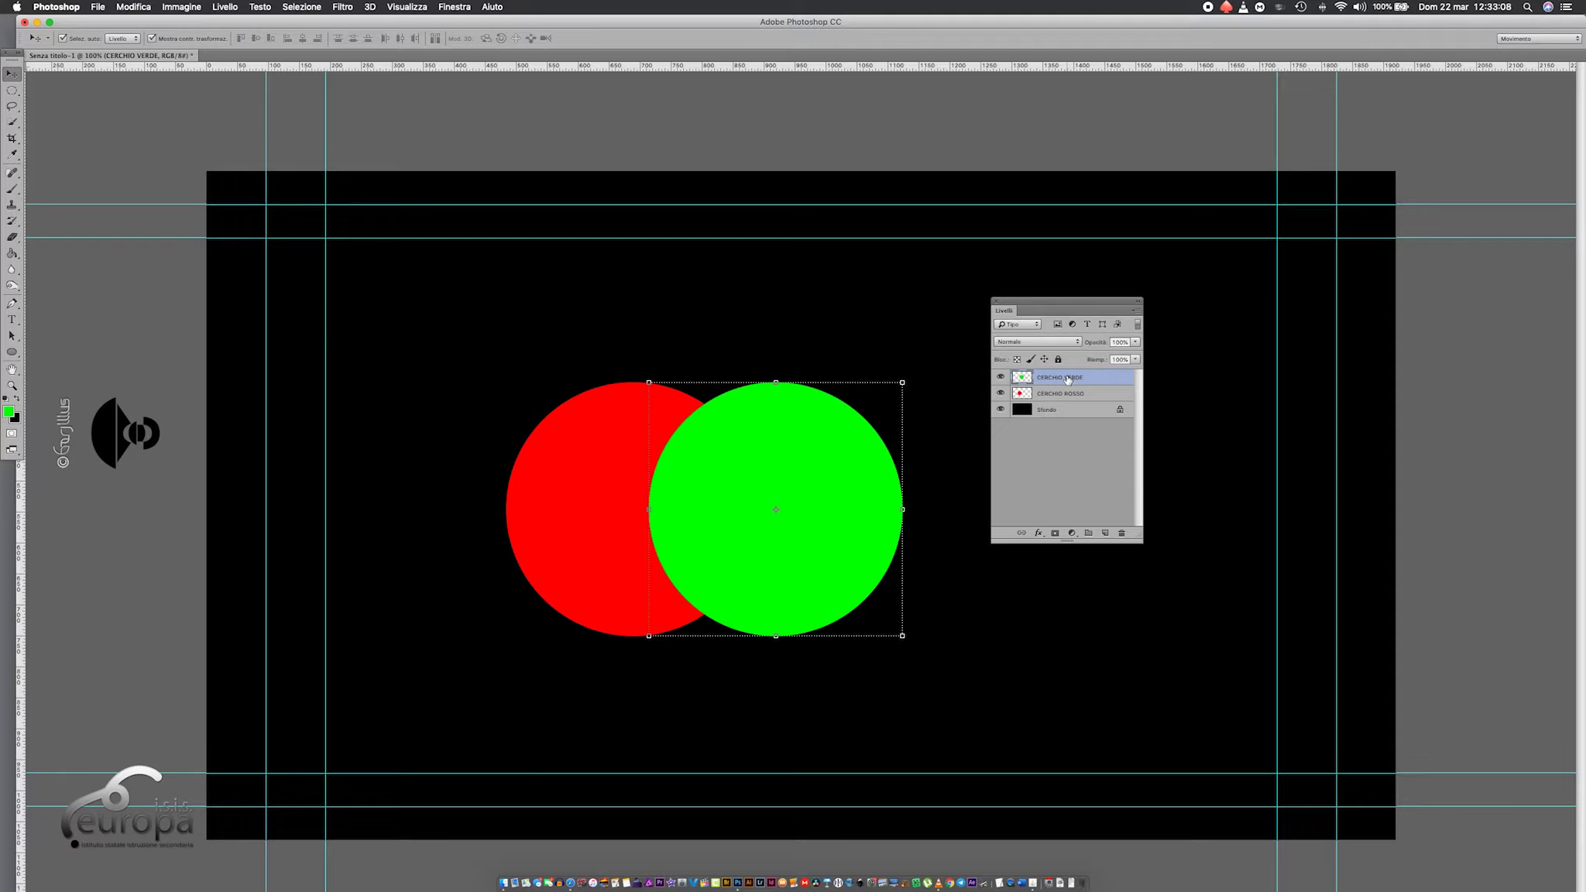
Duplicate the CERCHIO VERDE layer as CERCHIO BLU
{"action": "left_click", "coordinate": [1136, 311]}
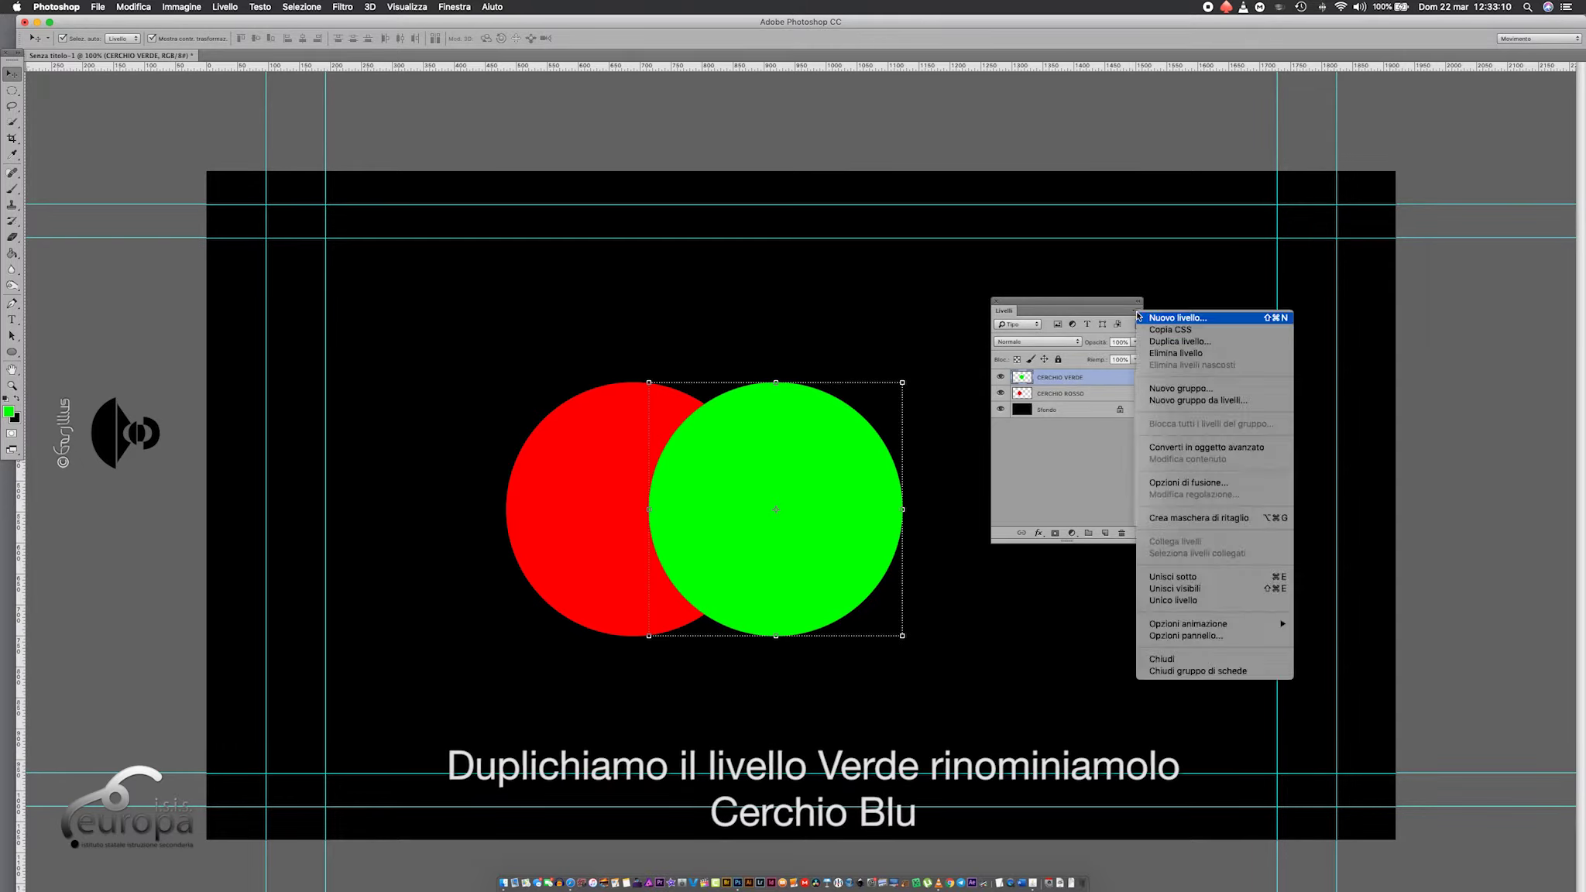
{"action": "left_click", "coordinate": [1166, 341]}
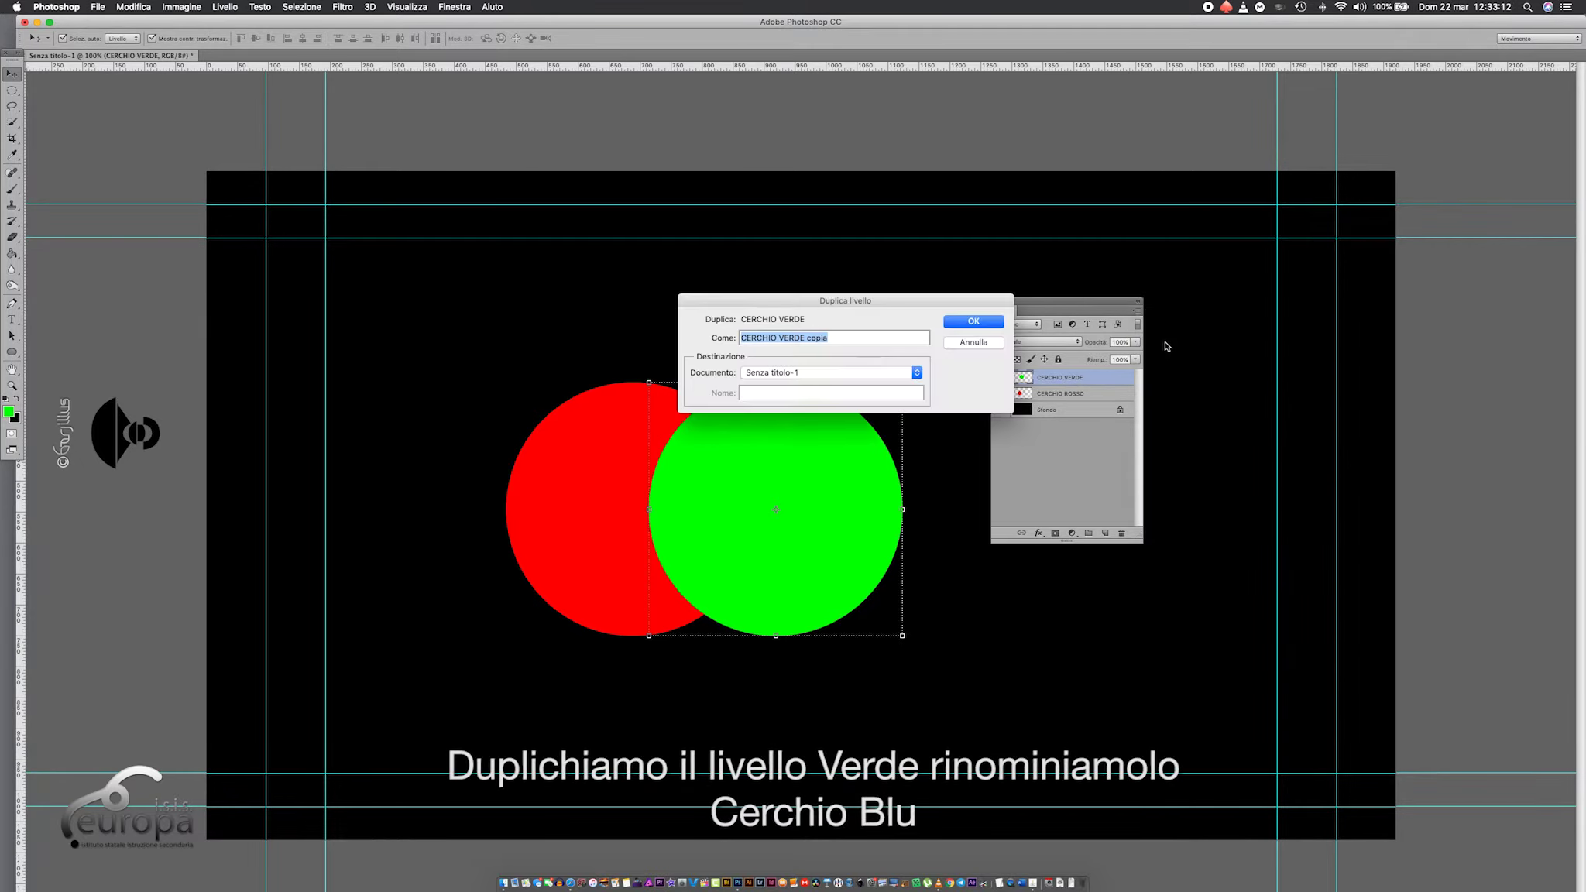
{"action": "left_click", "coordinate": [781, 338]}
{"action": "left_click", "coordinate": [781, 338]}
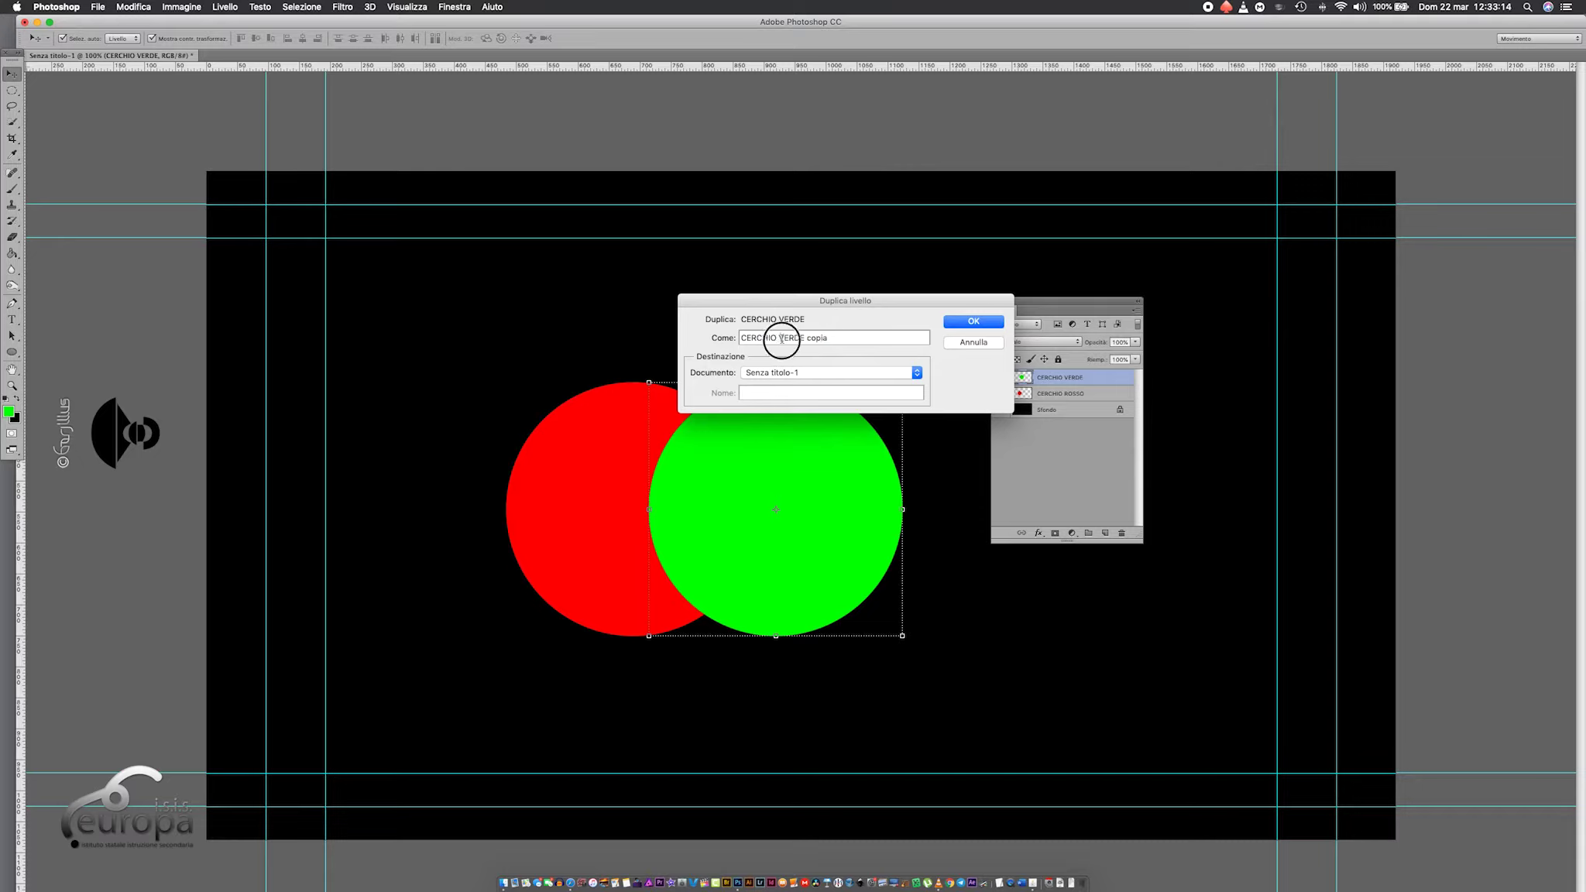
{"action": "left_click_drag", "start_coordinate": [781, 337], "coordinate": [841, 338]}
{"action": "type", "text": "BLU"}
{"action": "left_click", "coordinate": [960, 321]}
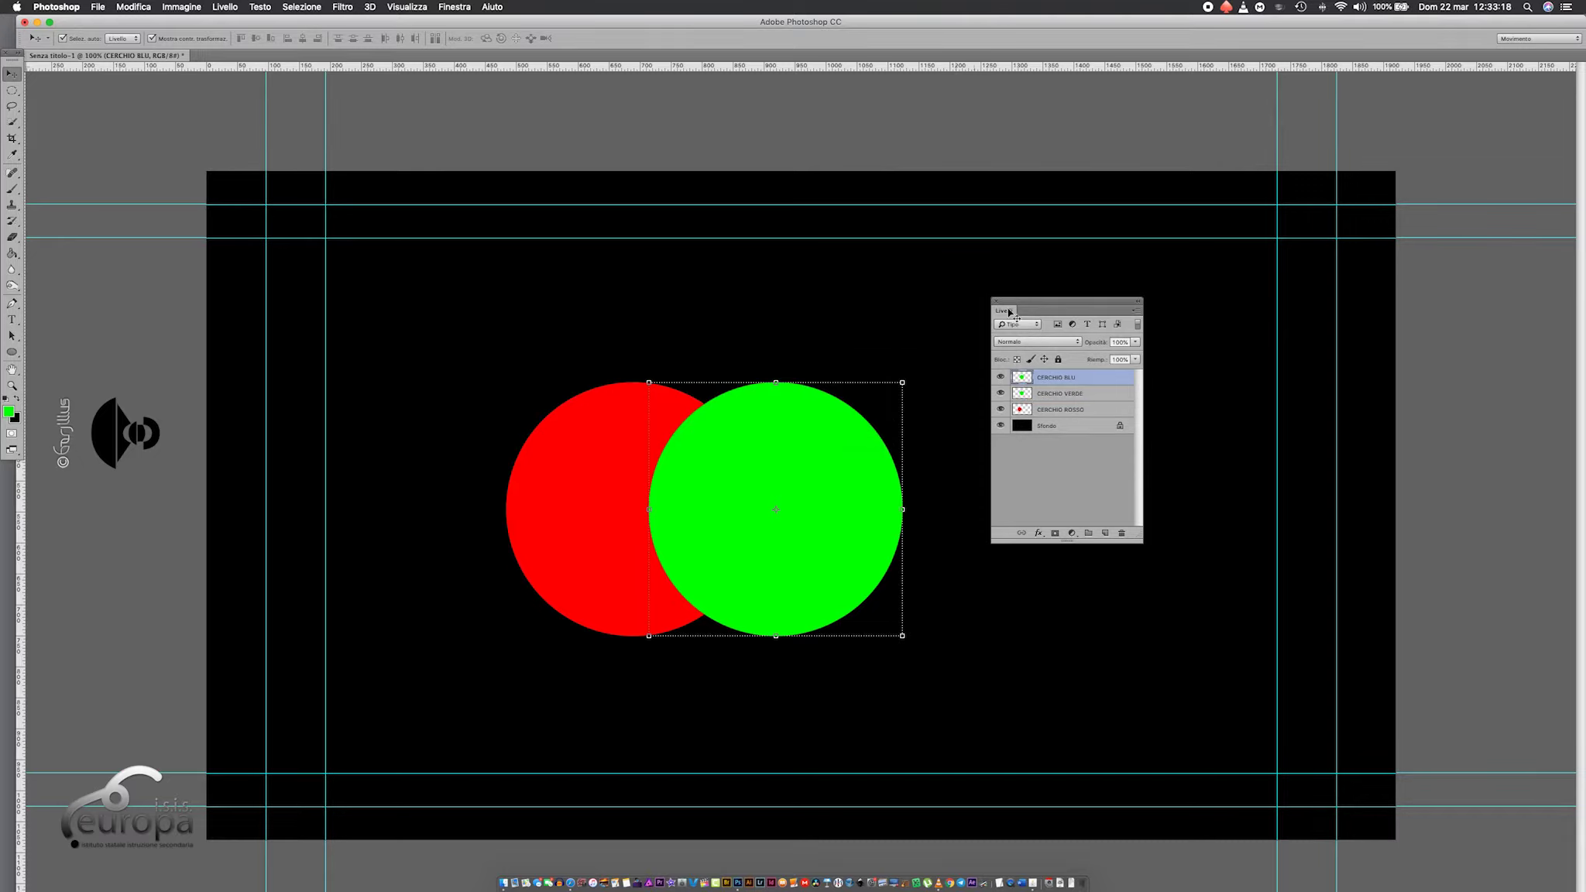
{"action": "left_click_drag", "start_coordinate": [1024, 303], "coordinate": [1326, 270]}
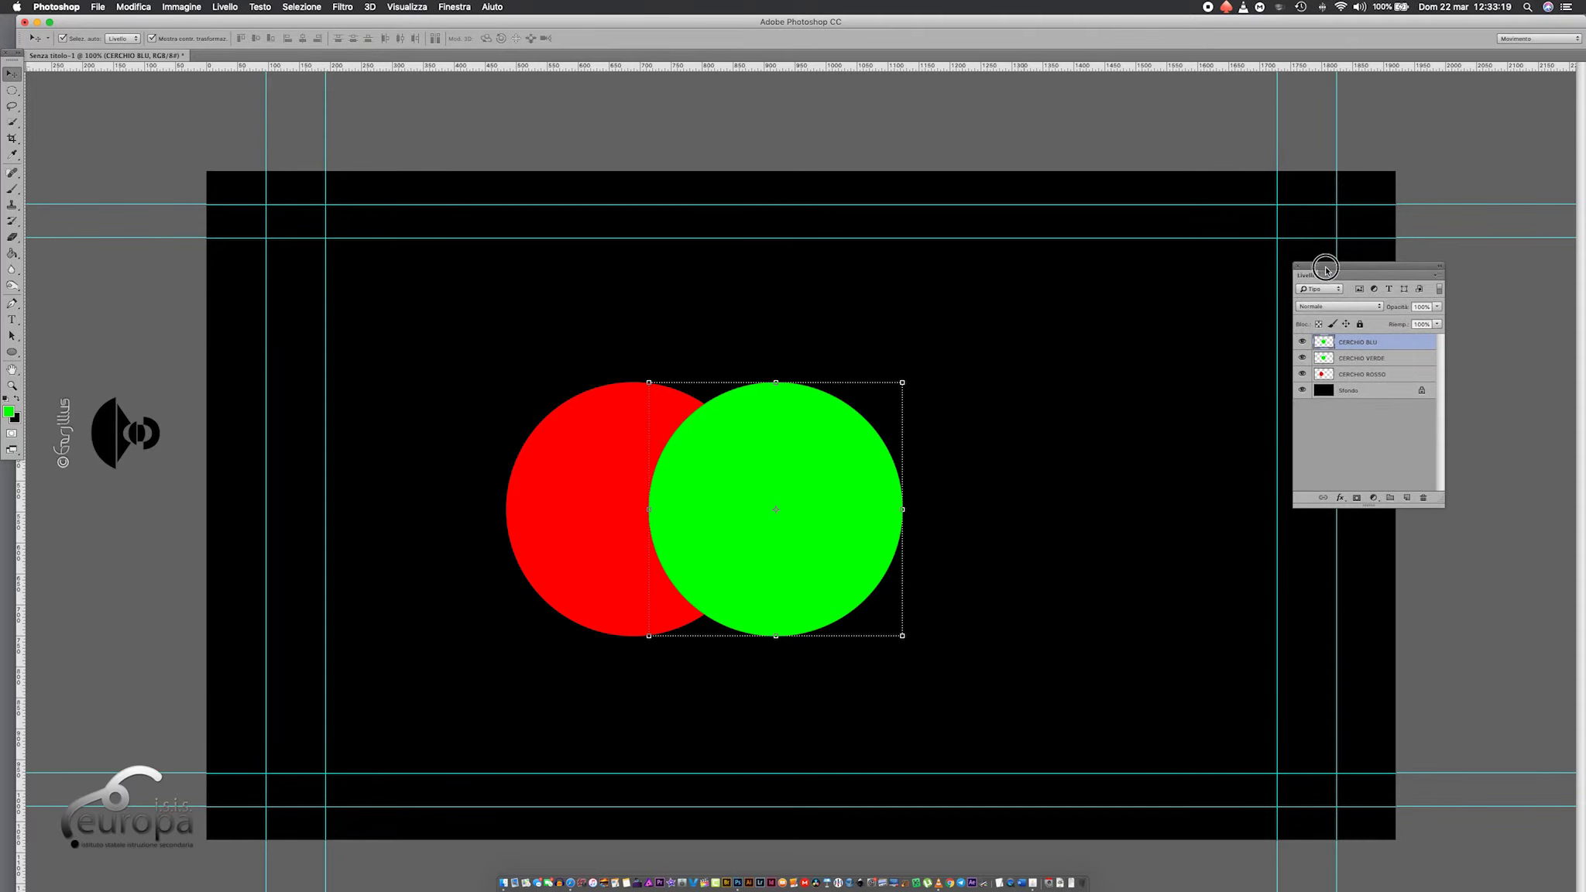
Set the foreground to blue (G 0, B 255) and fill the top circle with the Paint Bucket
{"action": "double_click", "coordinate": [8, 411]}
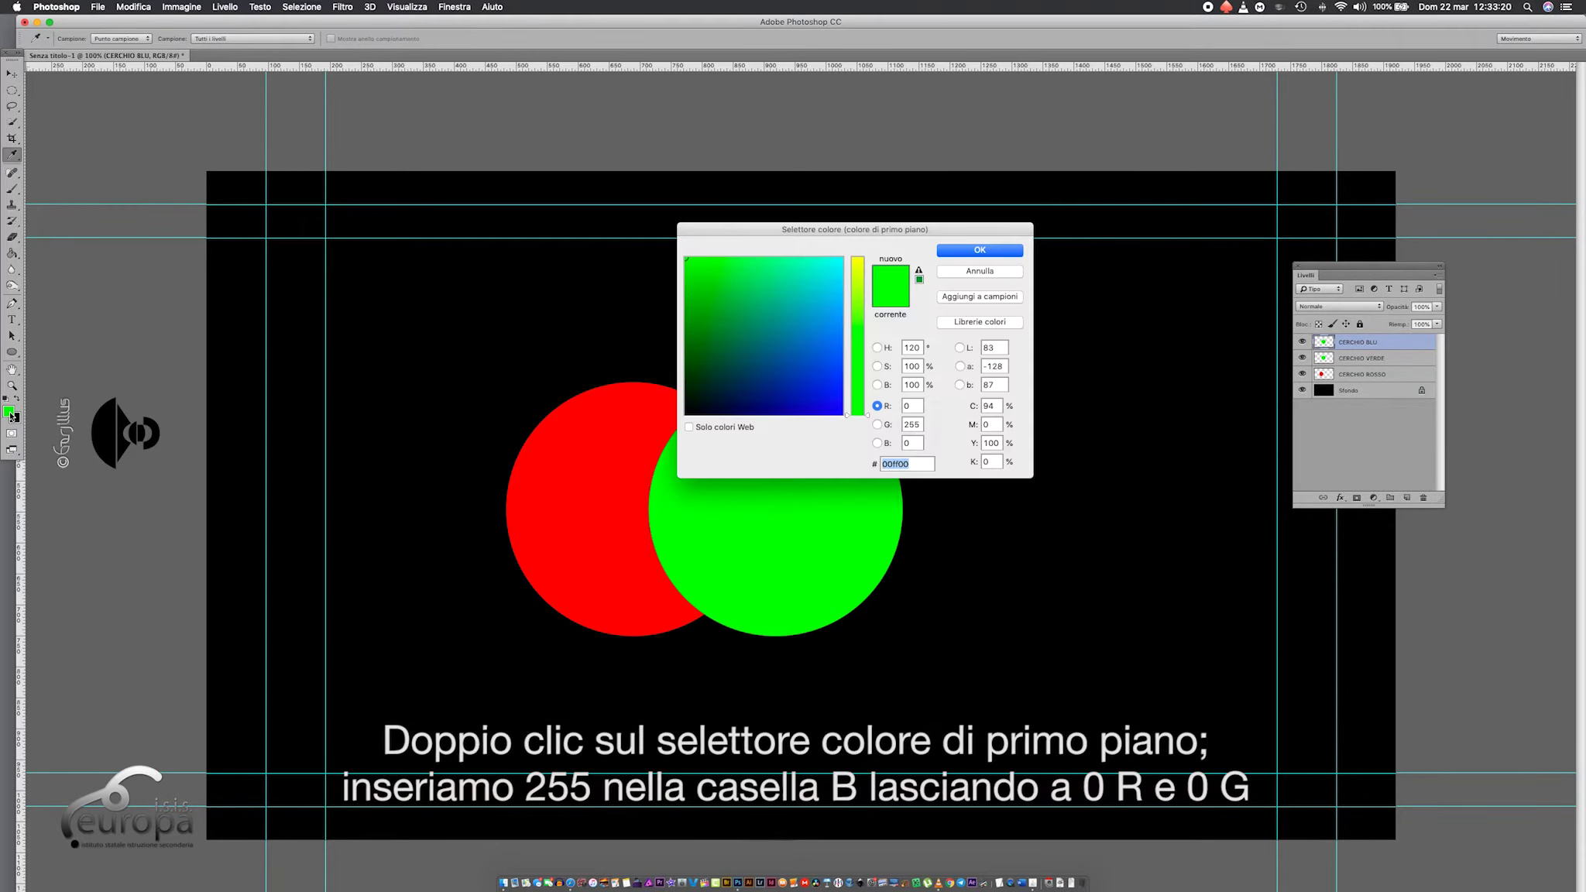
{"action": "double_click", "coordinate": [911, 425]}
{"action": "type", "text": "0"}
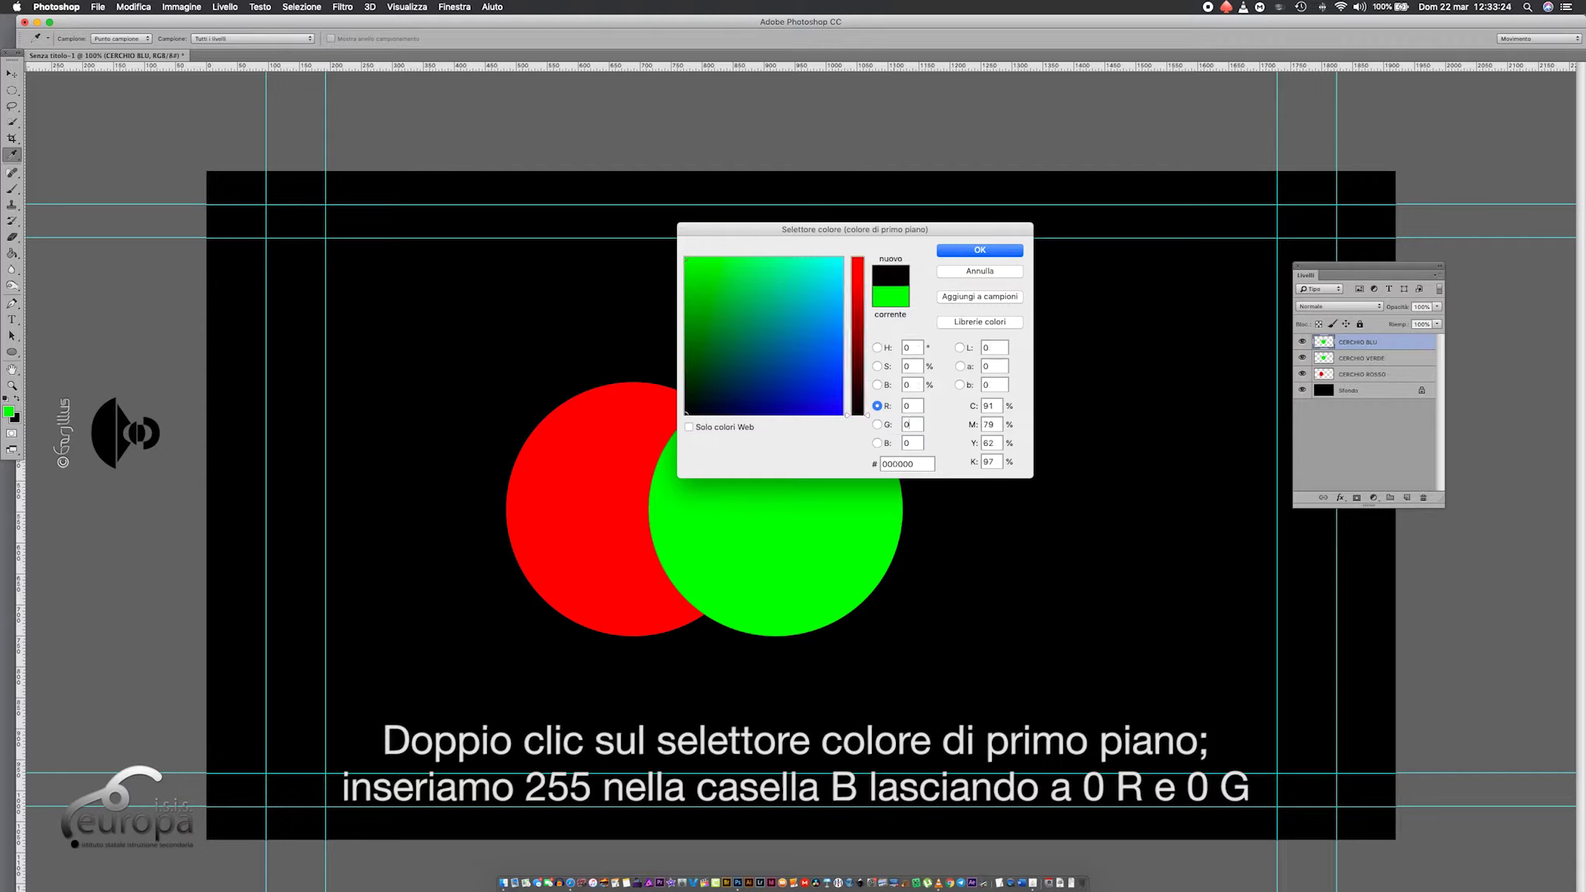
{"action": "double_click", "coordinate": [912, 440]}
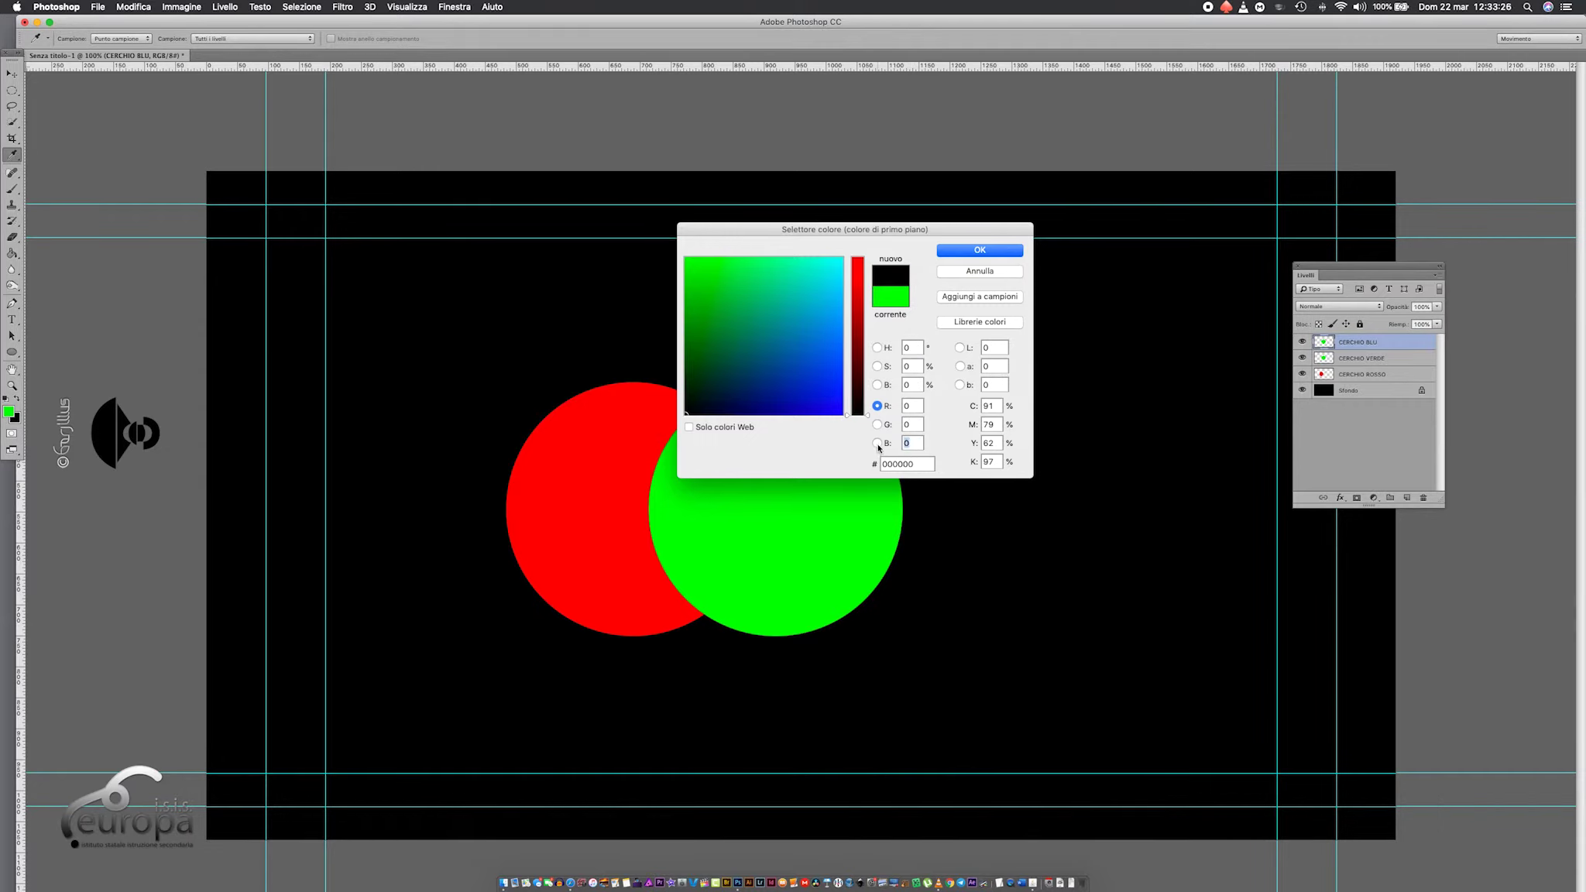
{"action": "type", "text": "255"}
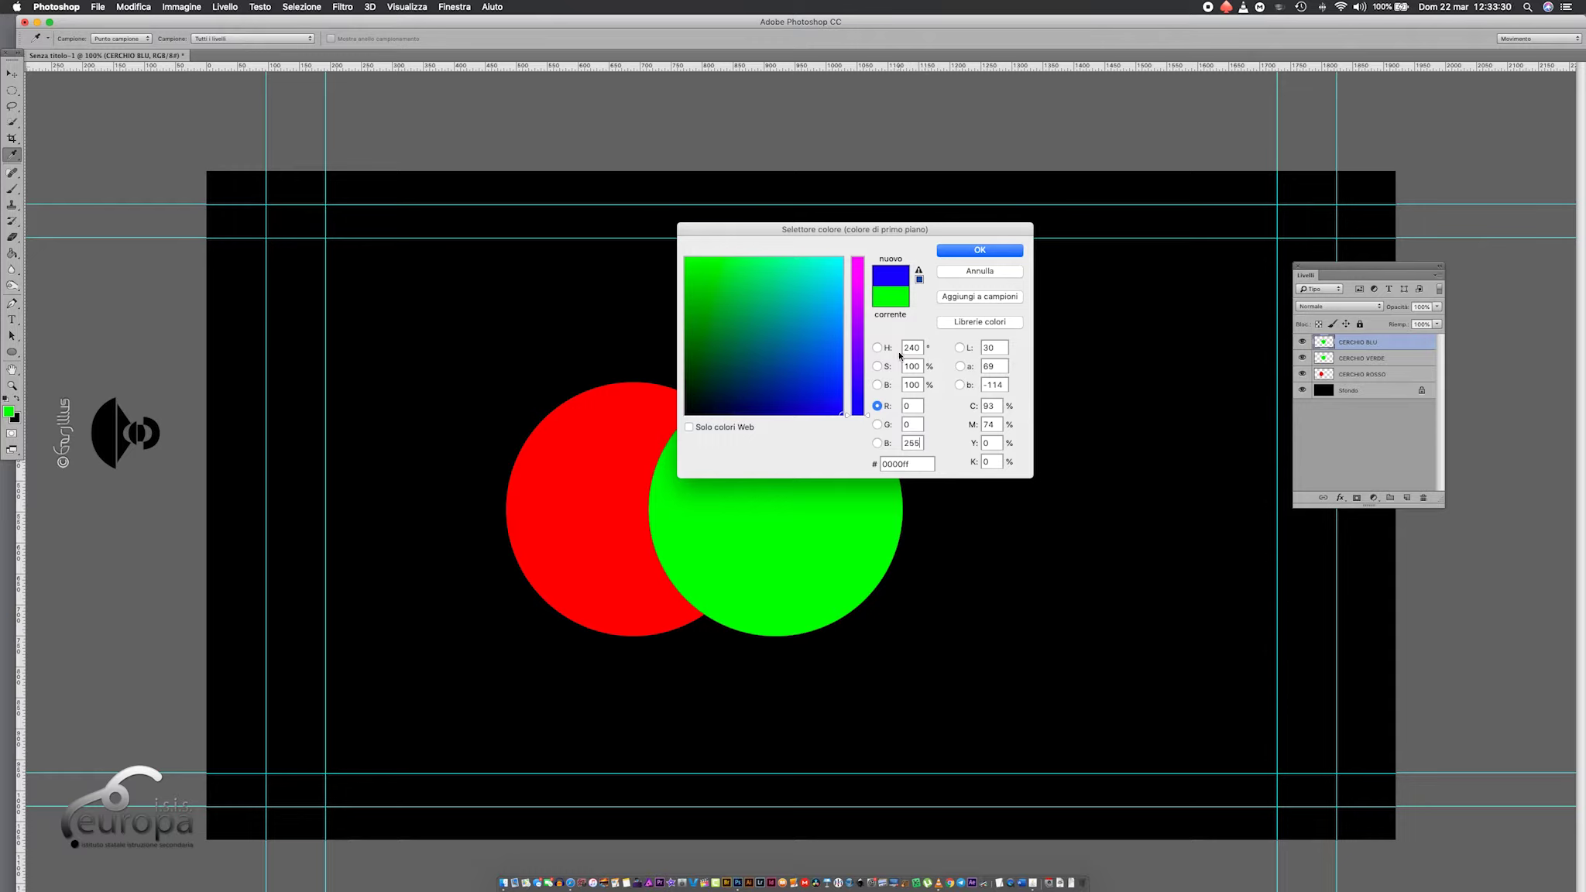
{"action": "left_click", "coordinate": [980, 250]}
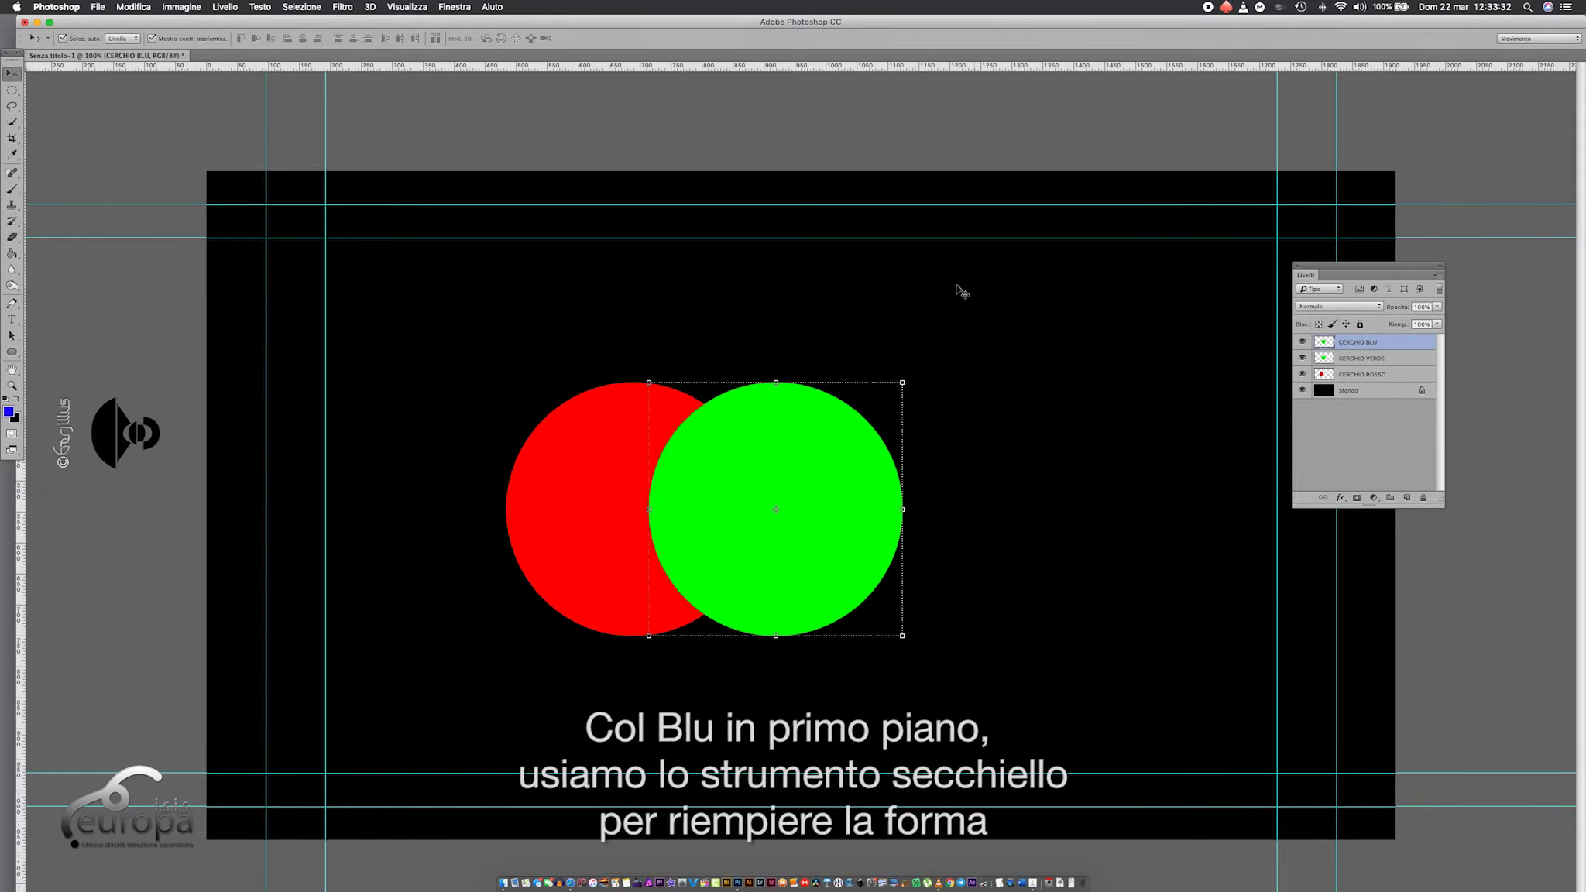
{"action": "left_click", "coordinate": [12, 254]}
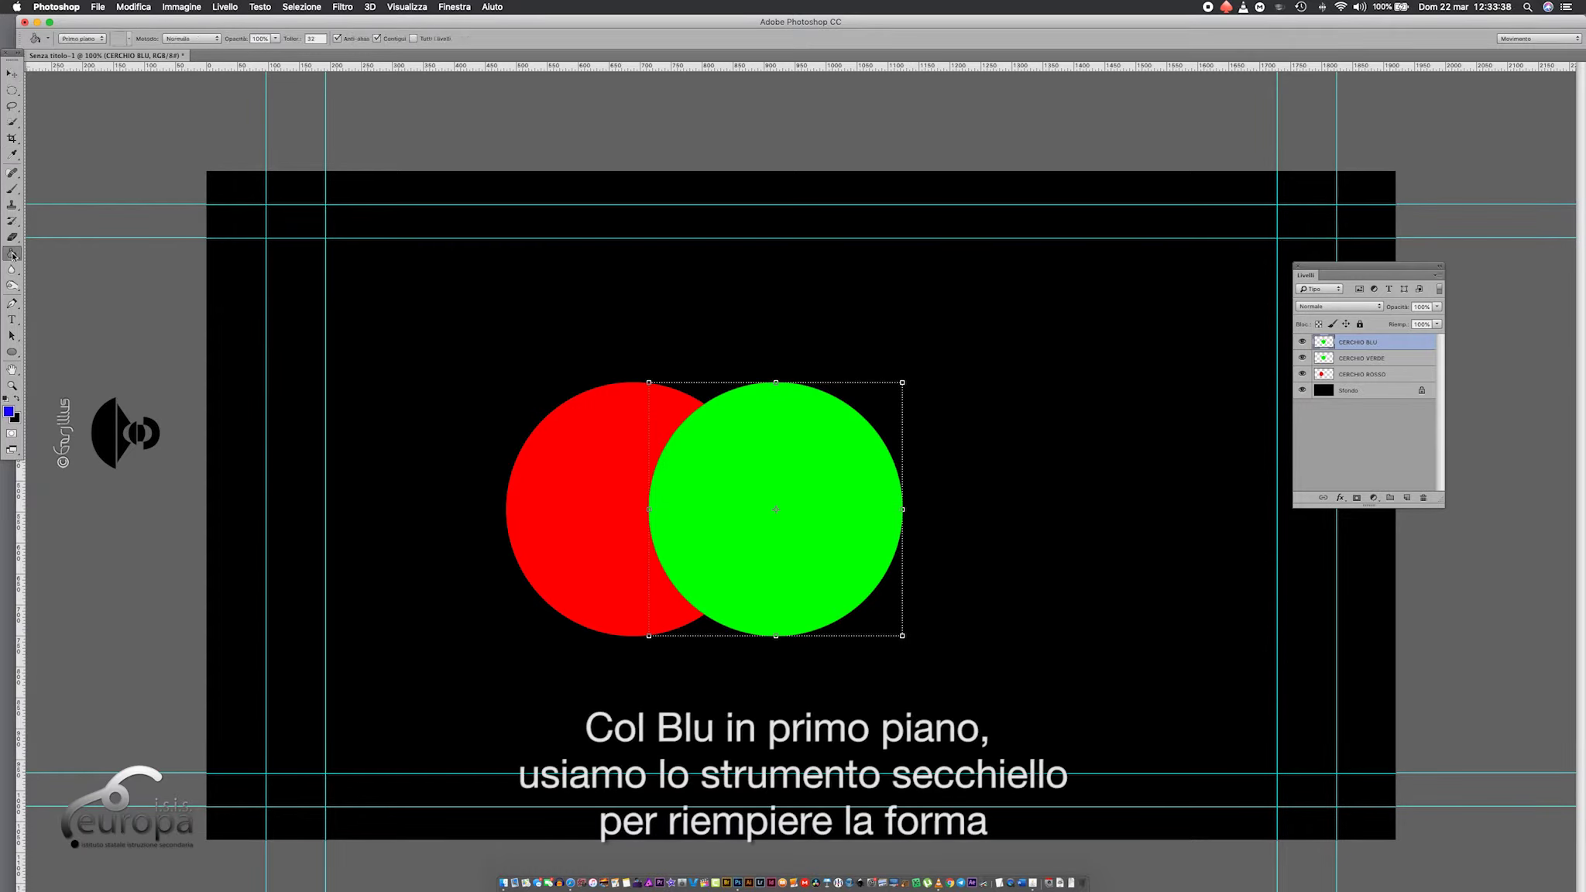
{"action": "left_click", "coordinate": [841, 479]}
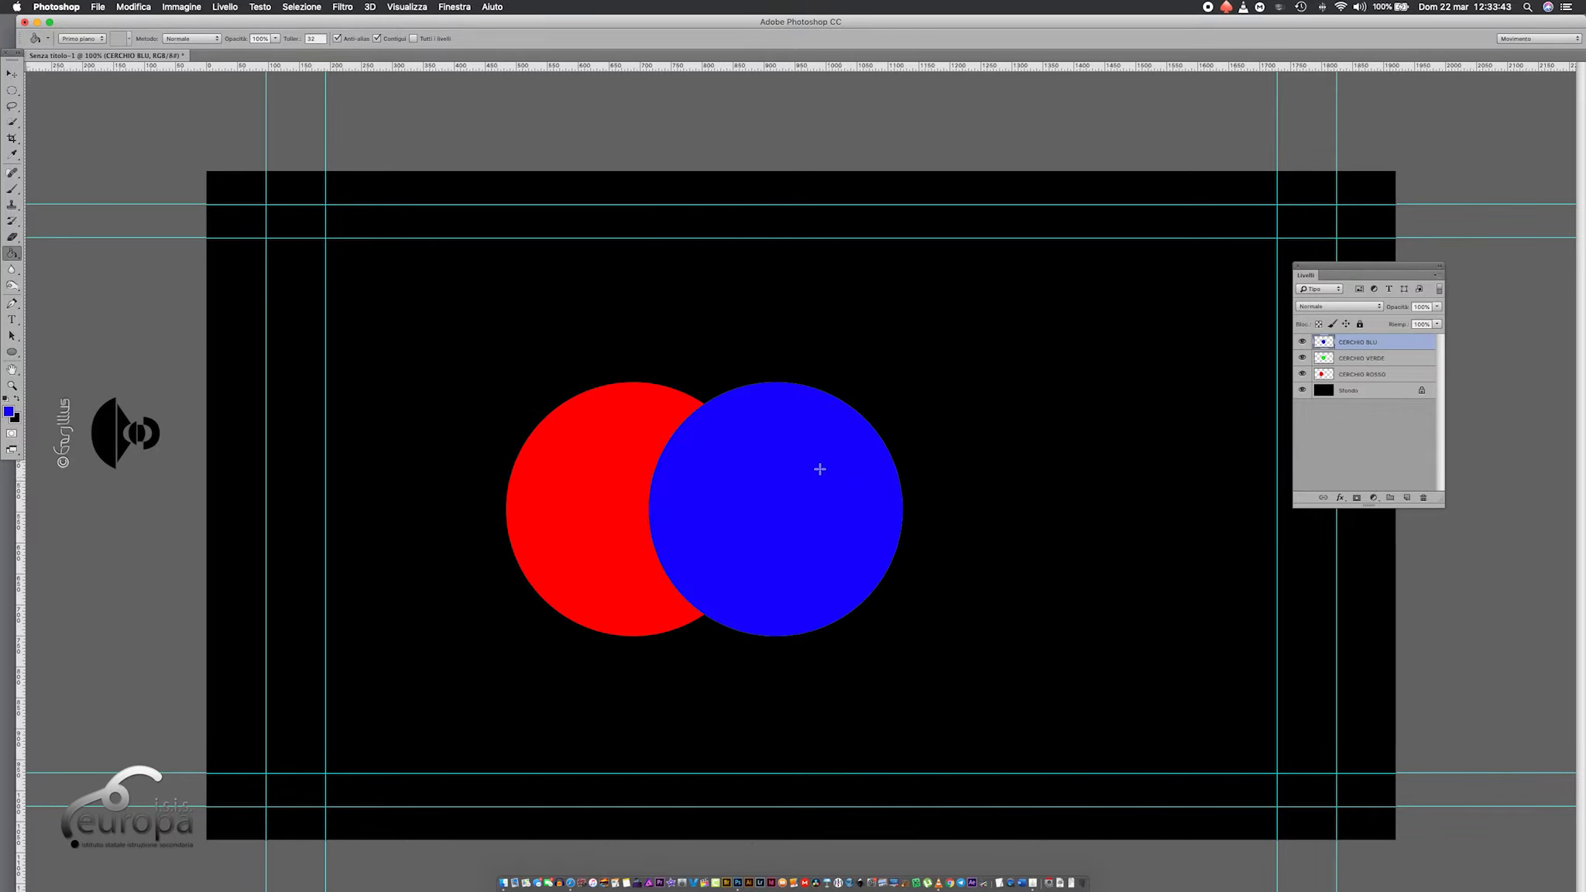
Nudge the blue circle right with three Shift+Right moves and reselect the CERCHIO BLU layer
{"action": "left_click", "coordinate": [12, 73]}
{"action": "key", "text": "shift+Right"}
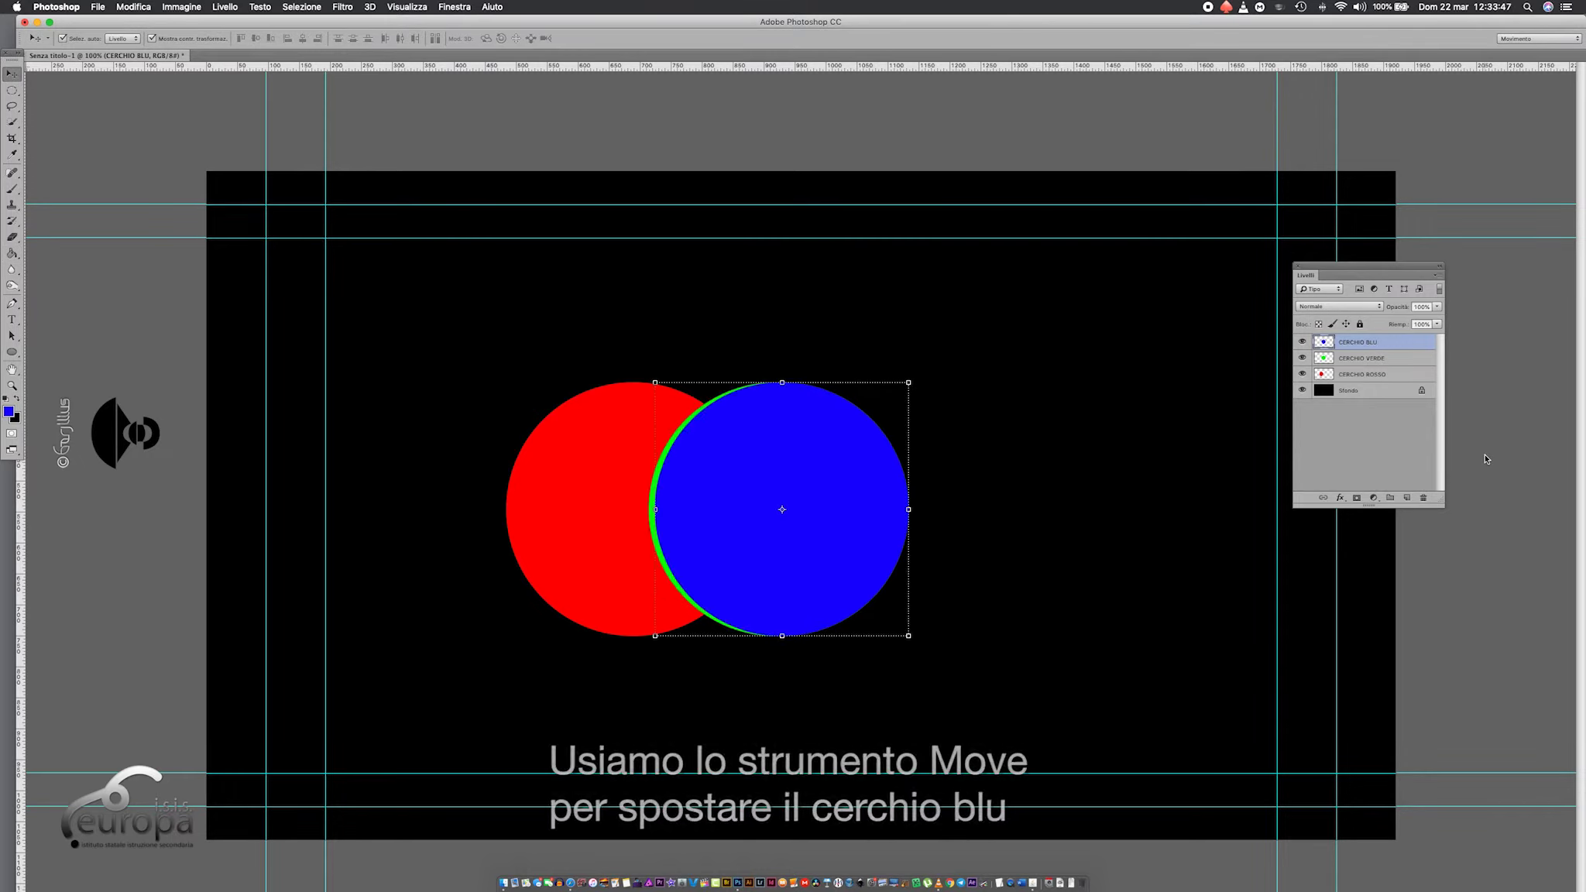
{"action": "key", "text": "shift+Right"}
{"action": "key", "text": "shift+Right"}
{"action": "key", "text": "shift+Right"}
{"action": "key", "text": "shift+Right"}
{"action": "key", "text": "shift+Right"}
{"action": "key", "text": "shift+Right"}
{"action": "key", "text": "shift+Right"}
{"action": "key", "text": "shift+Right"}
{"action": "key", "text": "shift+Right"}
{"action": "key", "text": "shift+Right"}
{"action": "key", "text": "shift+Right"}
{"action": "key", "text": "shift+Right"}
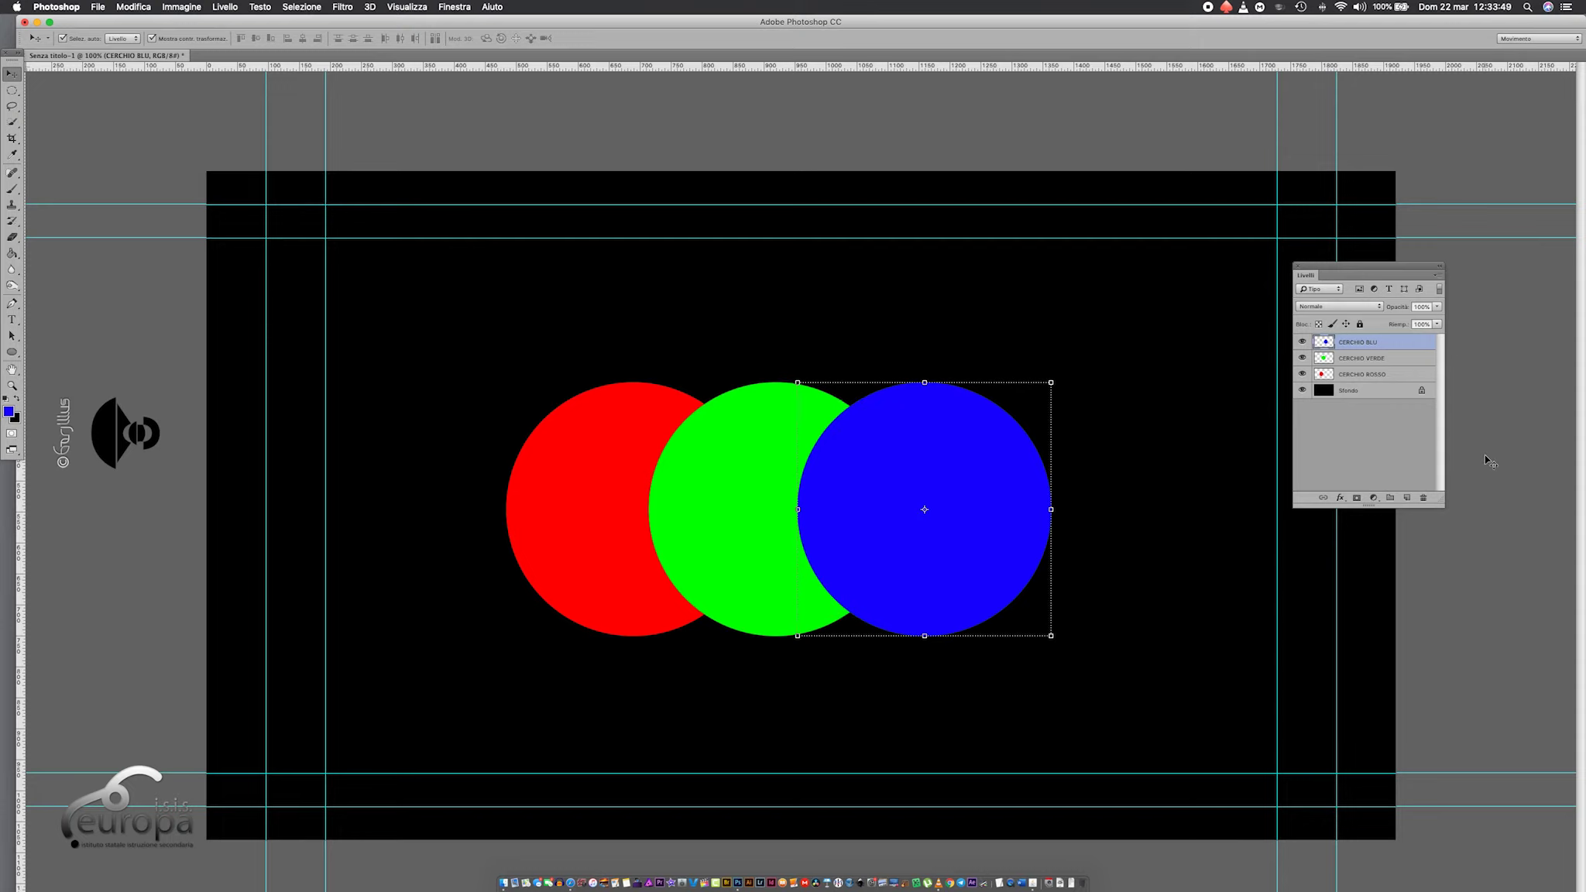
{"action": "key", "text": "shift+Right"}
{"action": "key", "text": "shift+Right"}
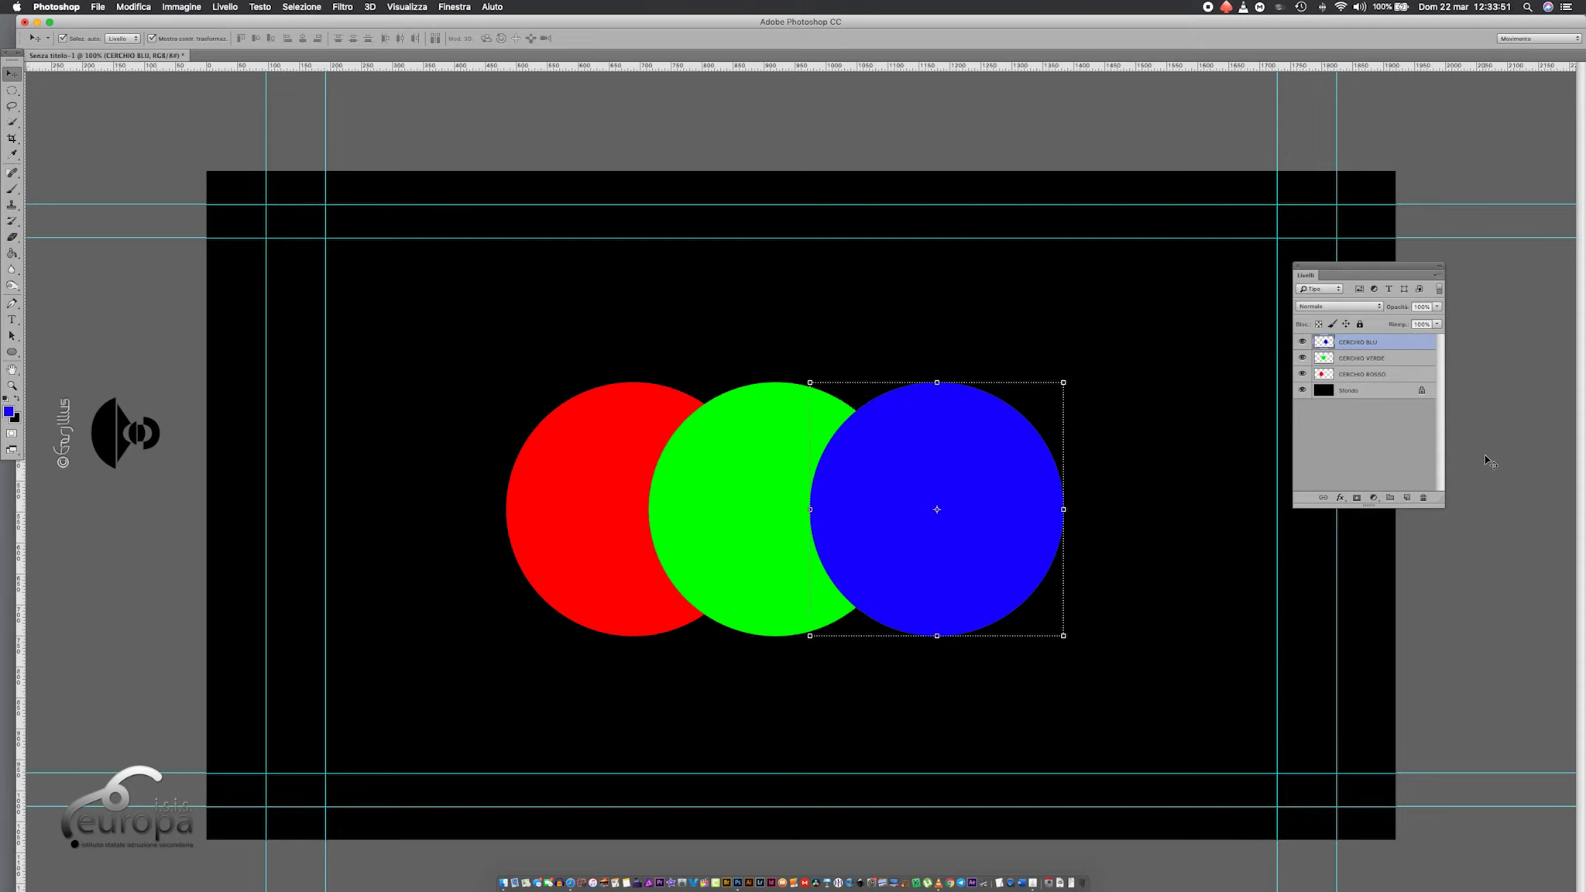
{"action": "left_click", "coordinate": [52, 118]}
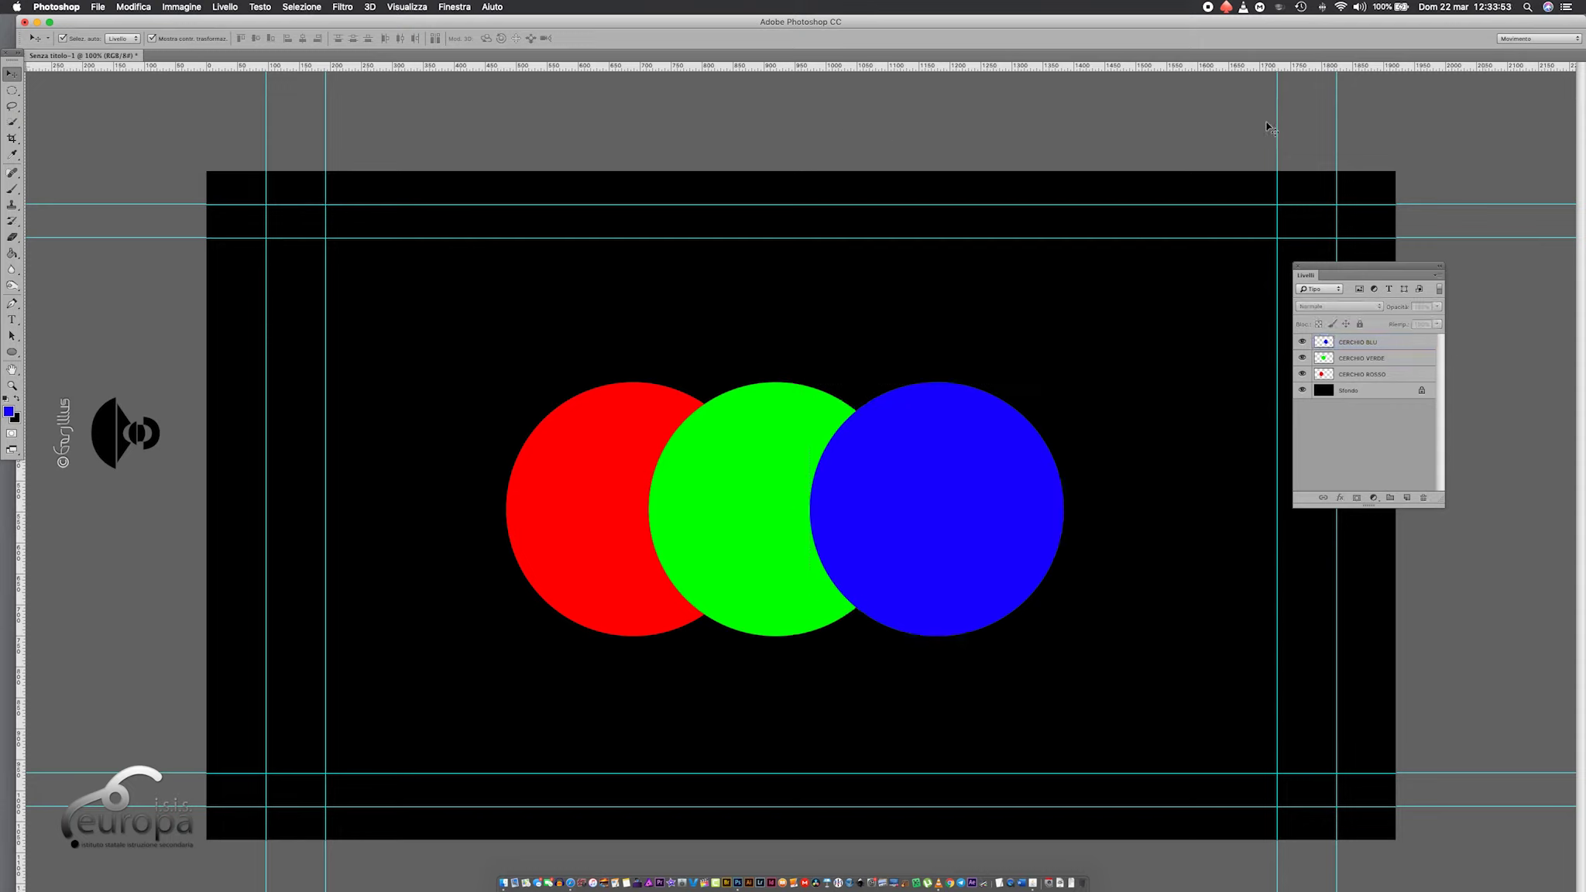
{"action": "left_click", "coordinate": [1367, 345]}
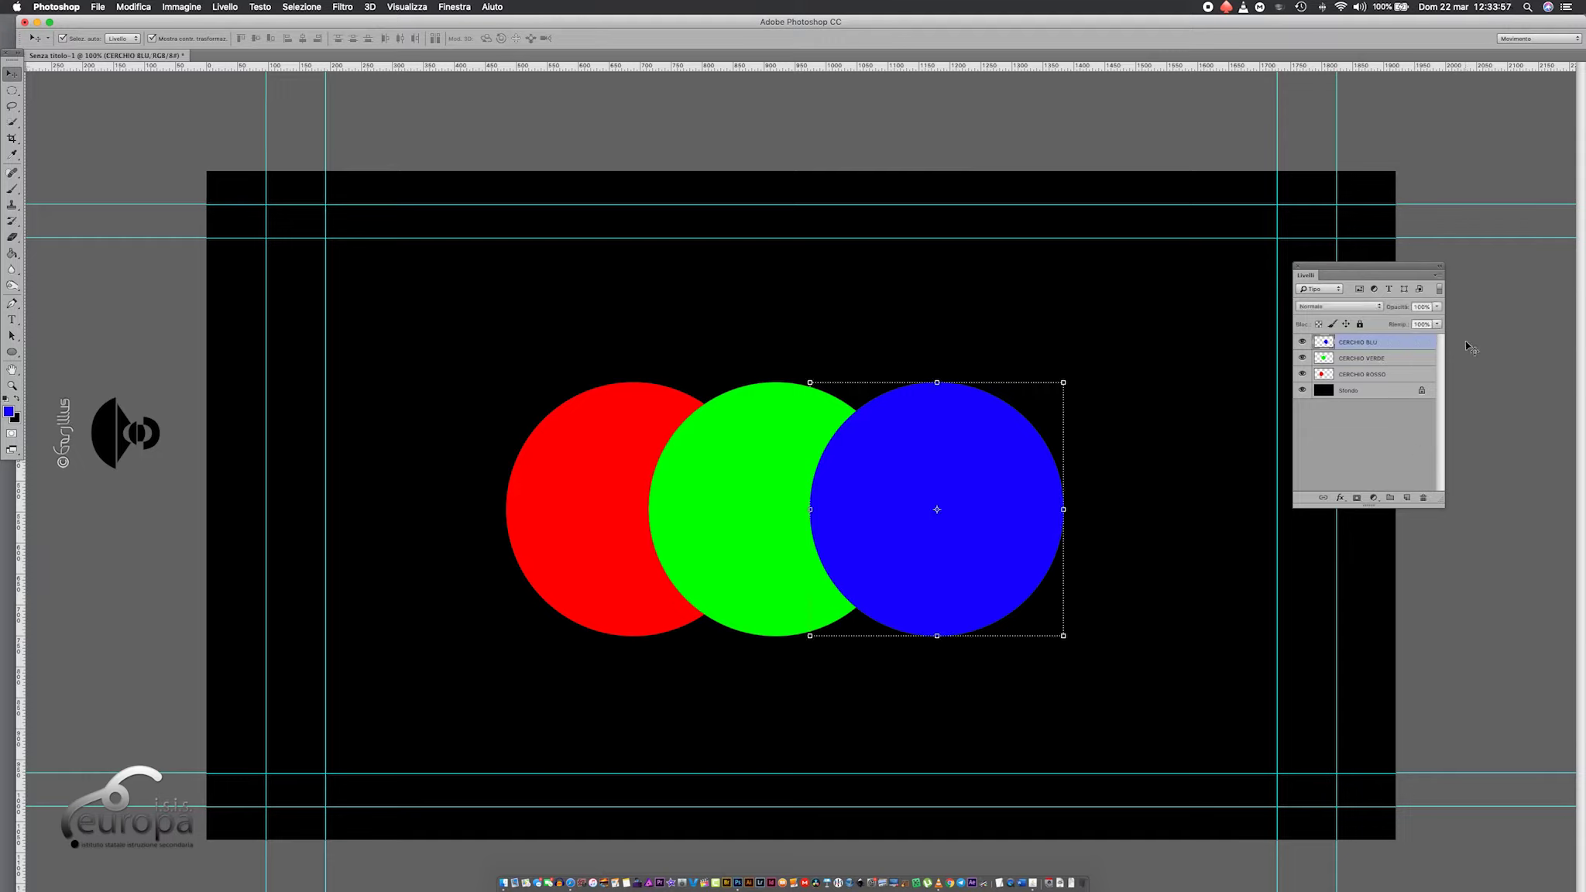
{"action": "left_click", "coordinate": [1326, 306]}
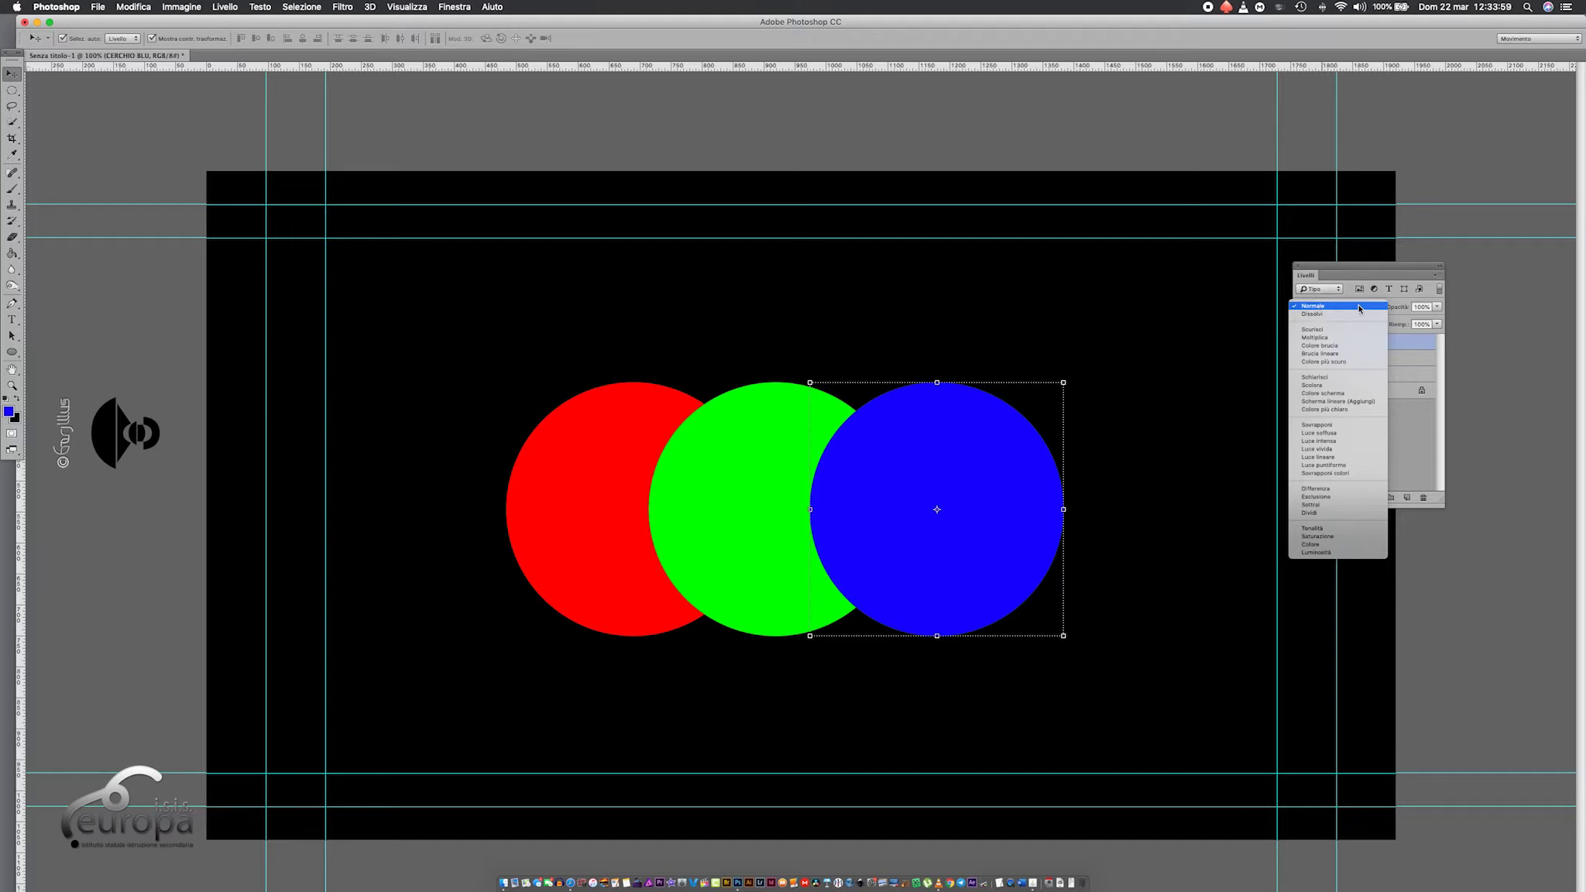
Switch CERCHIO BLU, then CERCHIO VERDE, to the Differenza blend mode
{"action": "left_click", "coordinate": [1314, 489]}
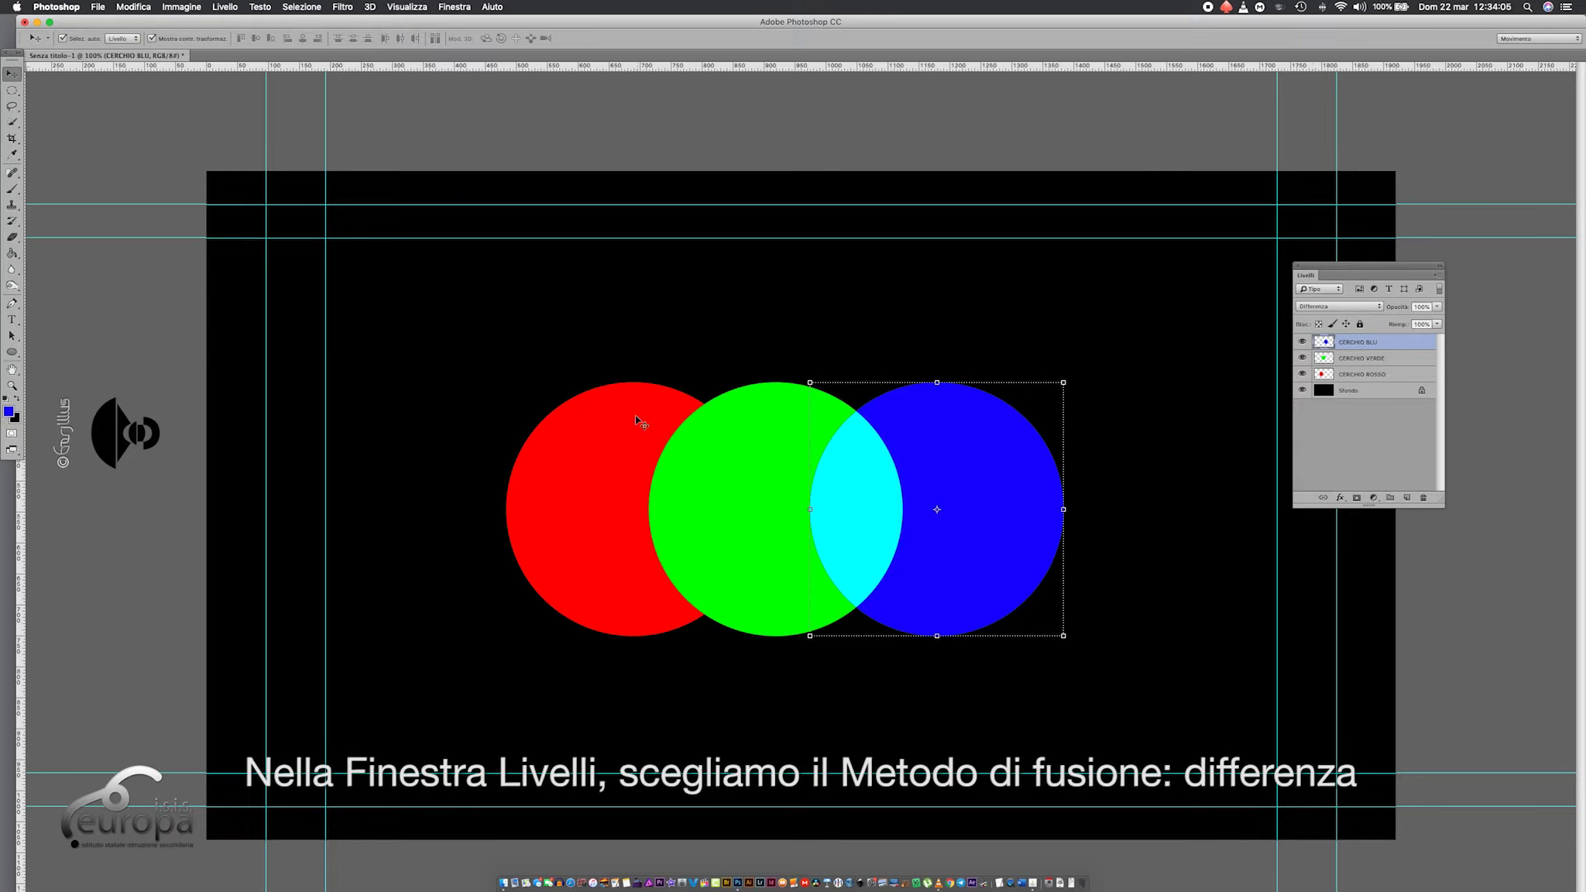
{"action": "left_click", "coordinate": [1357, 358]}
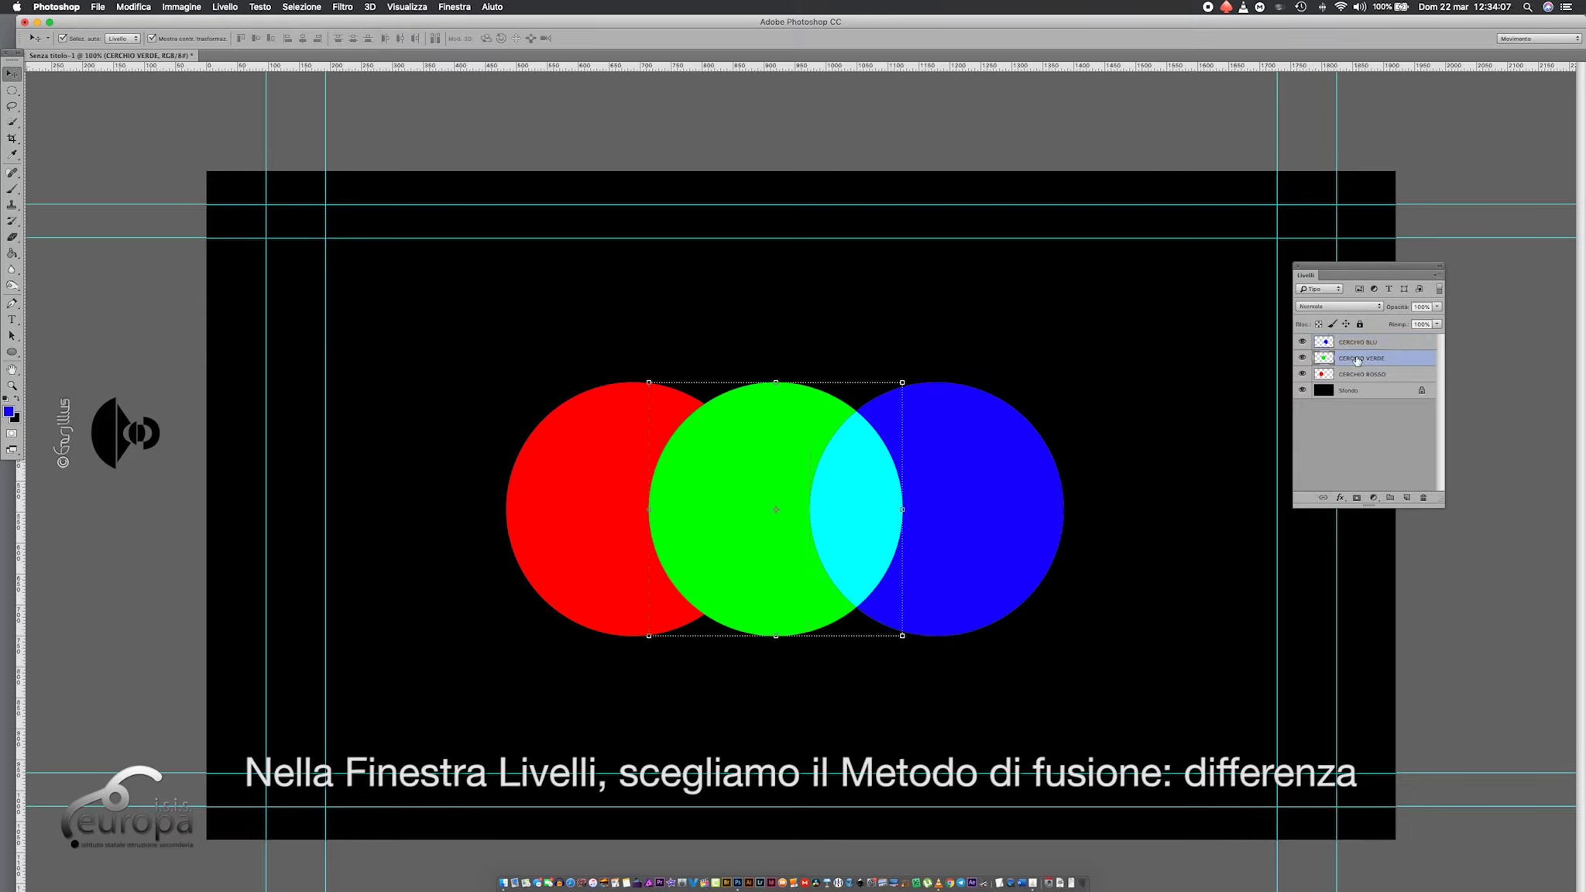
{"action": "left_click", "coordinate": [1333, 313]}
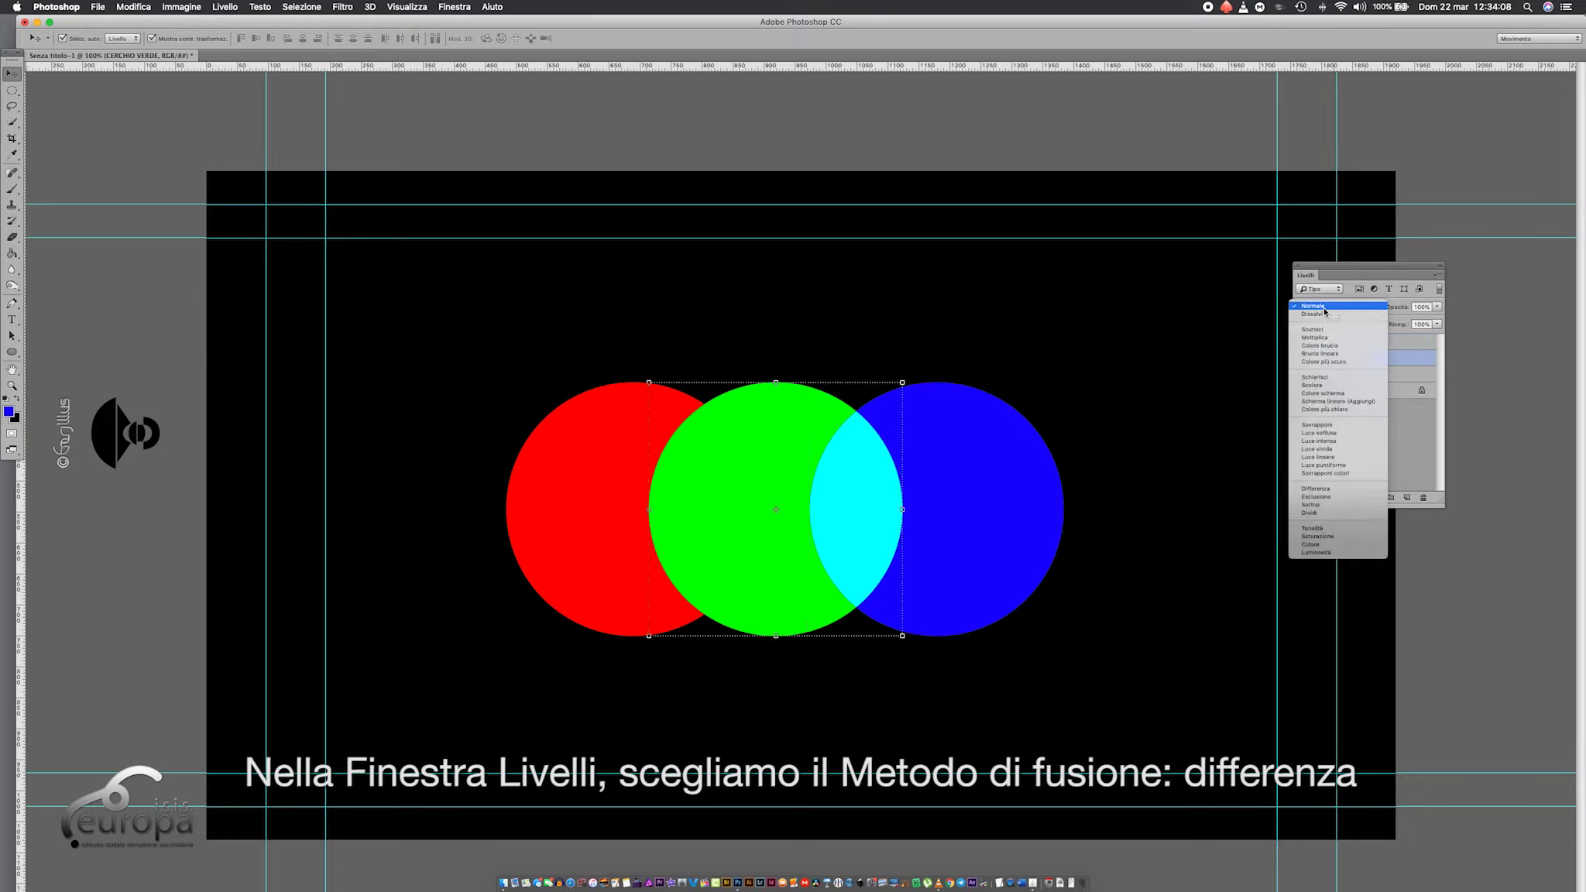
{"action": "left_click", "coordinate": [1324, 490]}
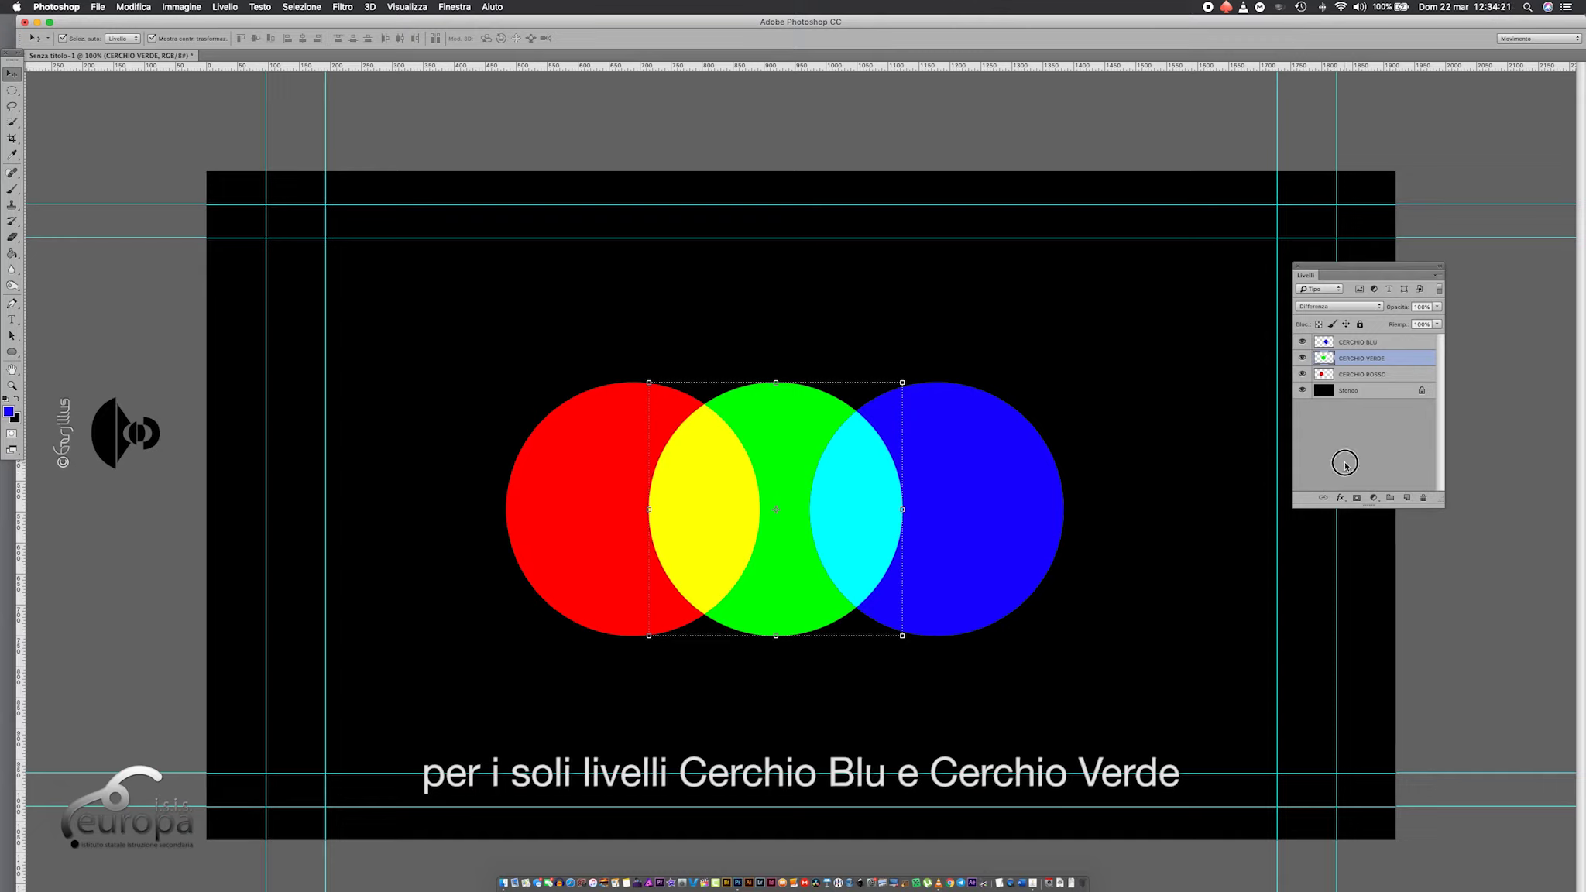
{"action": "left_click", "coordinate": [1344, 464]}
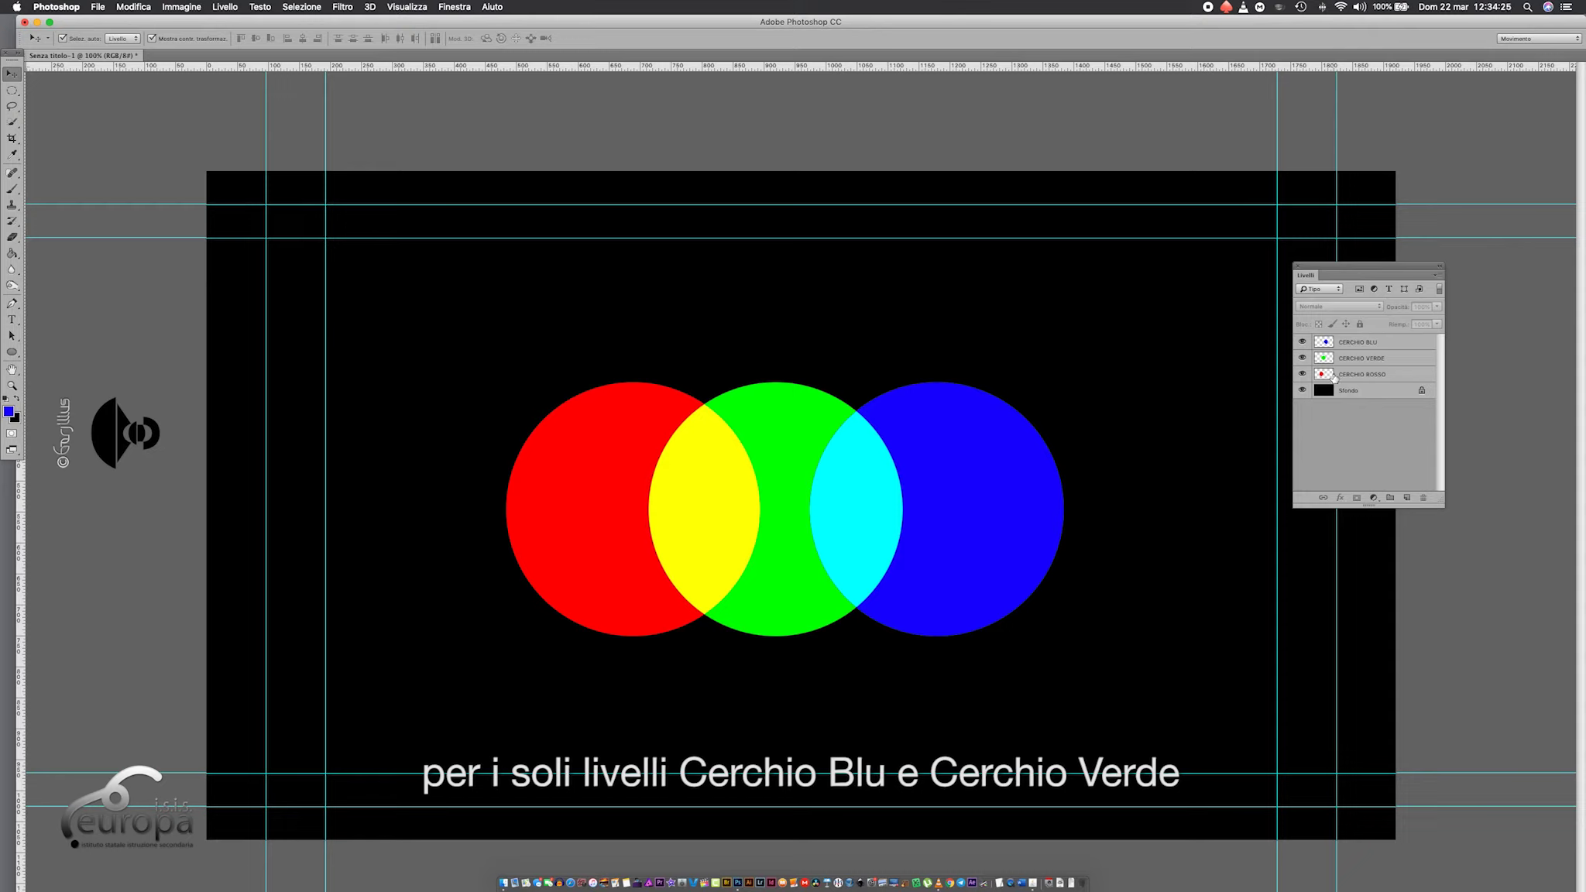
Shift the green circle slightly right and nudge it up twice
{"action": "left_click", "coordinate": [1351, 359]}
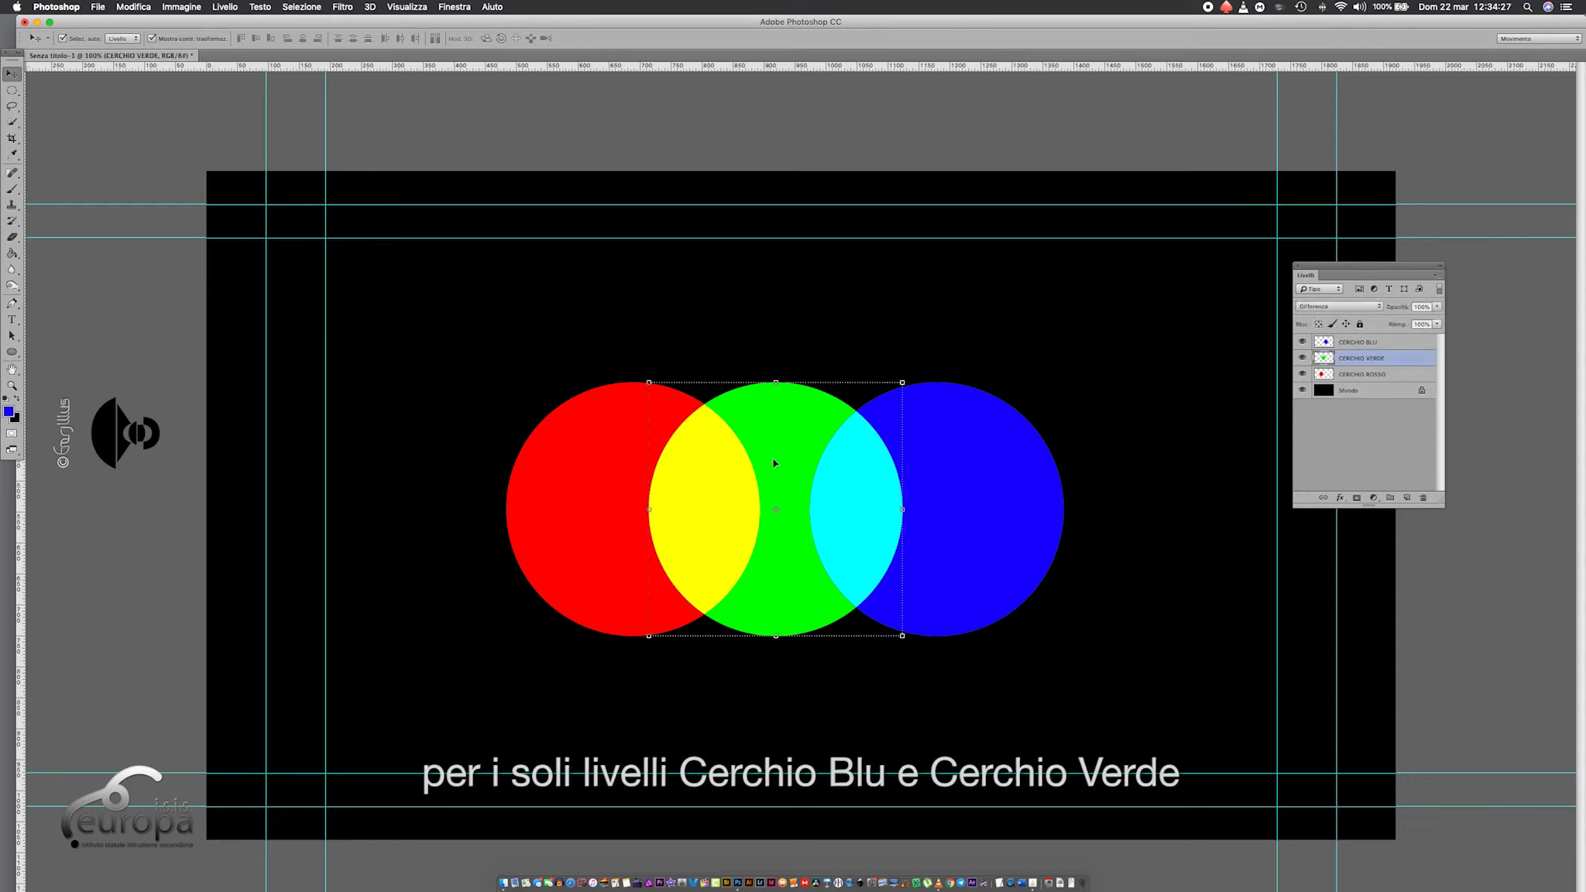
{"action": "left_click_drag", "start_coordinate": [783, 463], "coordinate": [786, 461]}
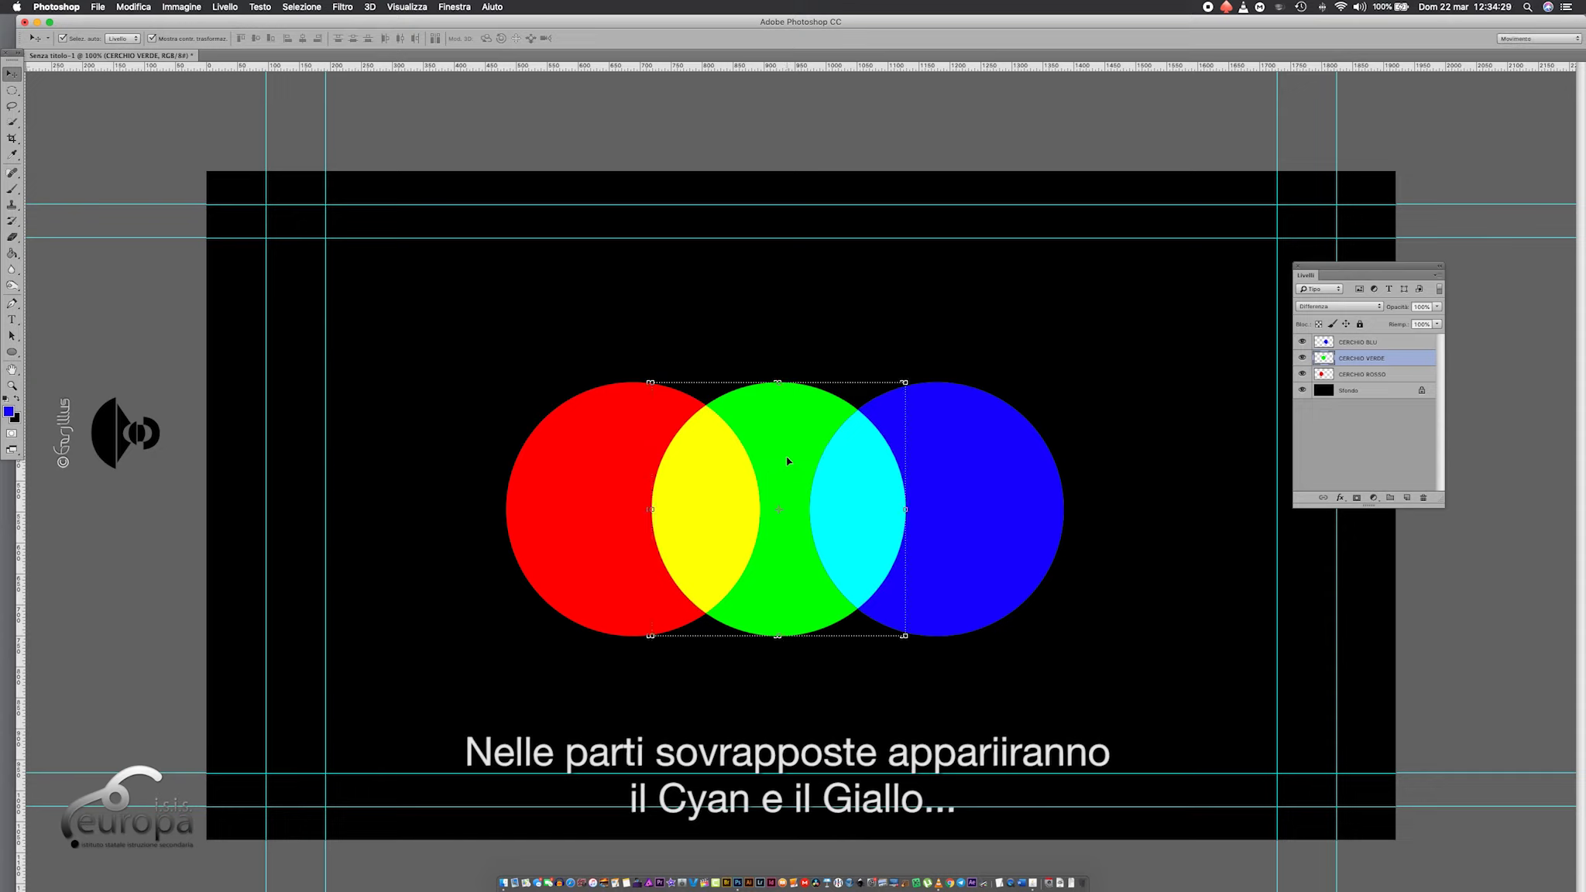
{"action": "key", "text": "shift+Up"}
{"action": "key", "text": "shift+Up"}
{"action": "key", "text": "shift+Up"}
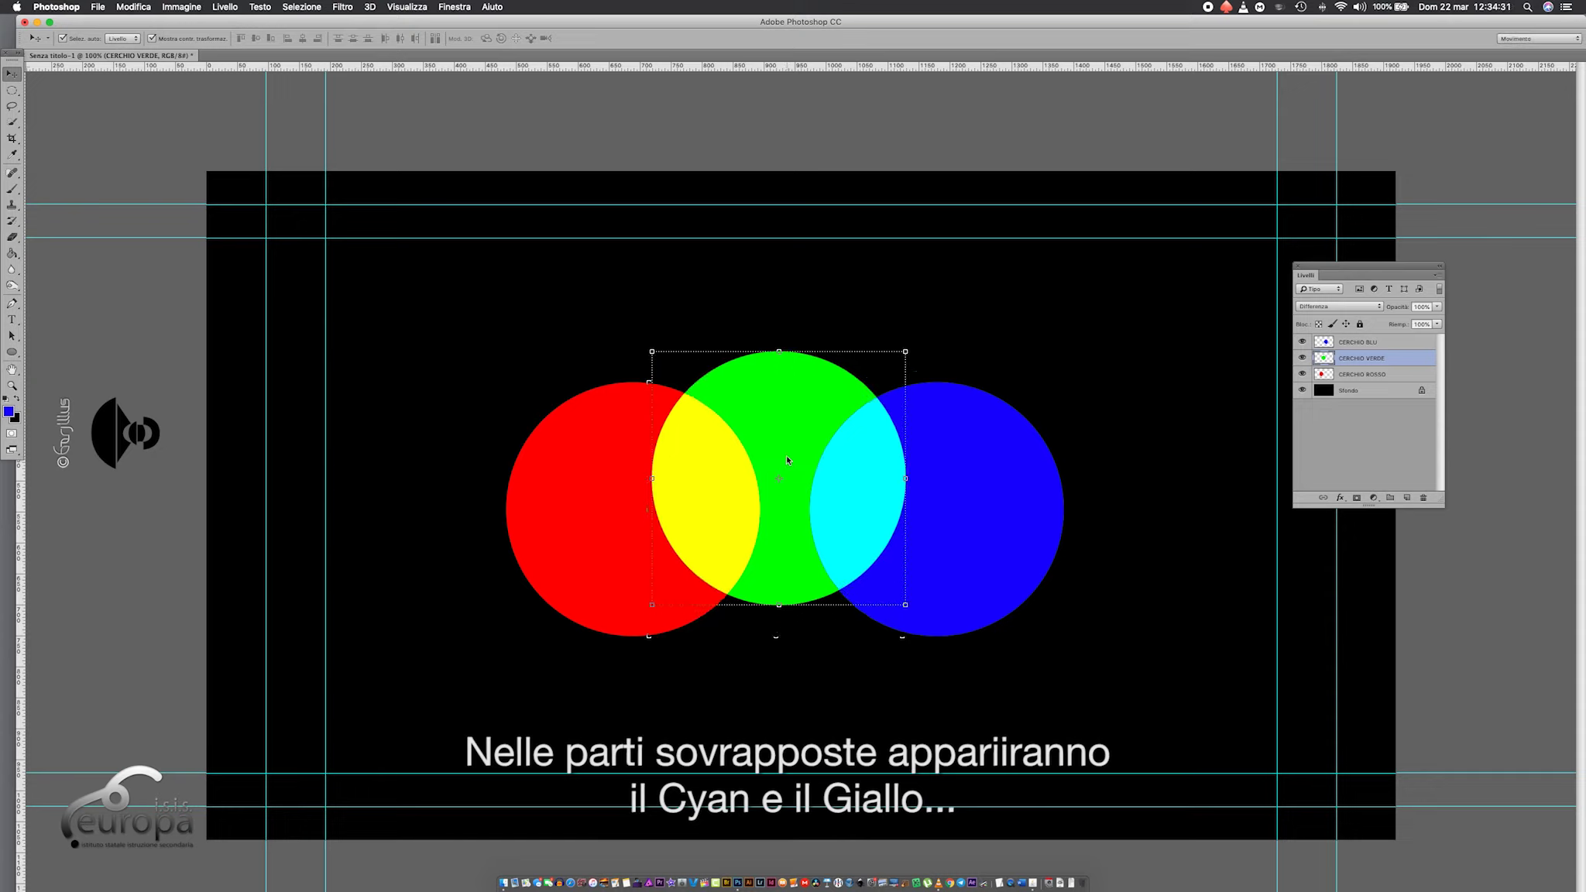
{"action": "key", "text": "shift+Up"}
{"action": "key", "text": "shift+Up"}
{"action": "key", "text": "shift+Up"}
{"action": "key", "text": "shift+Up"}
{"action": "key", "text": "shift+Up"}
{"action": "key", "text": "shift+Up"}
{"action": "key", "text": "shift+Up"}
{"action": "key", "text": "shift+Up"}
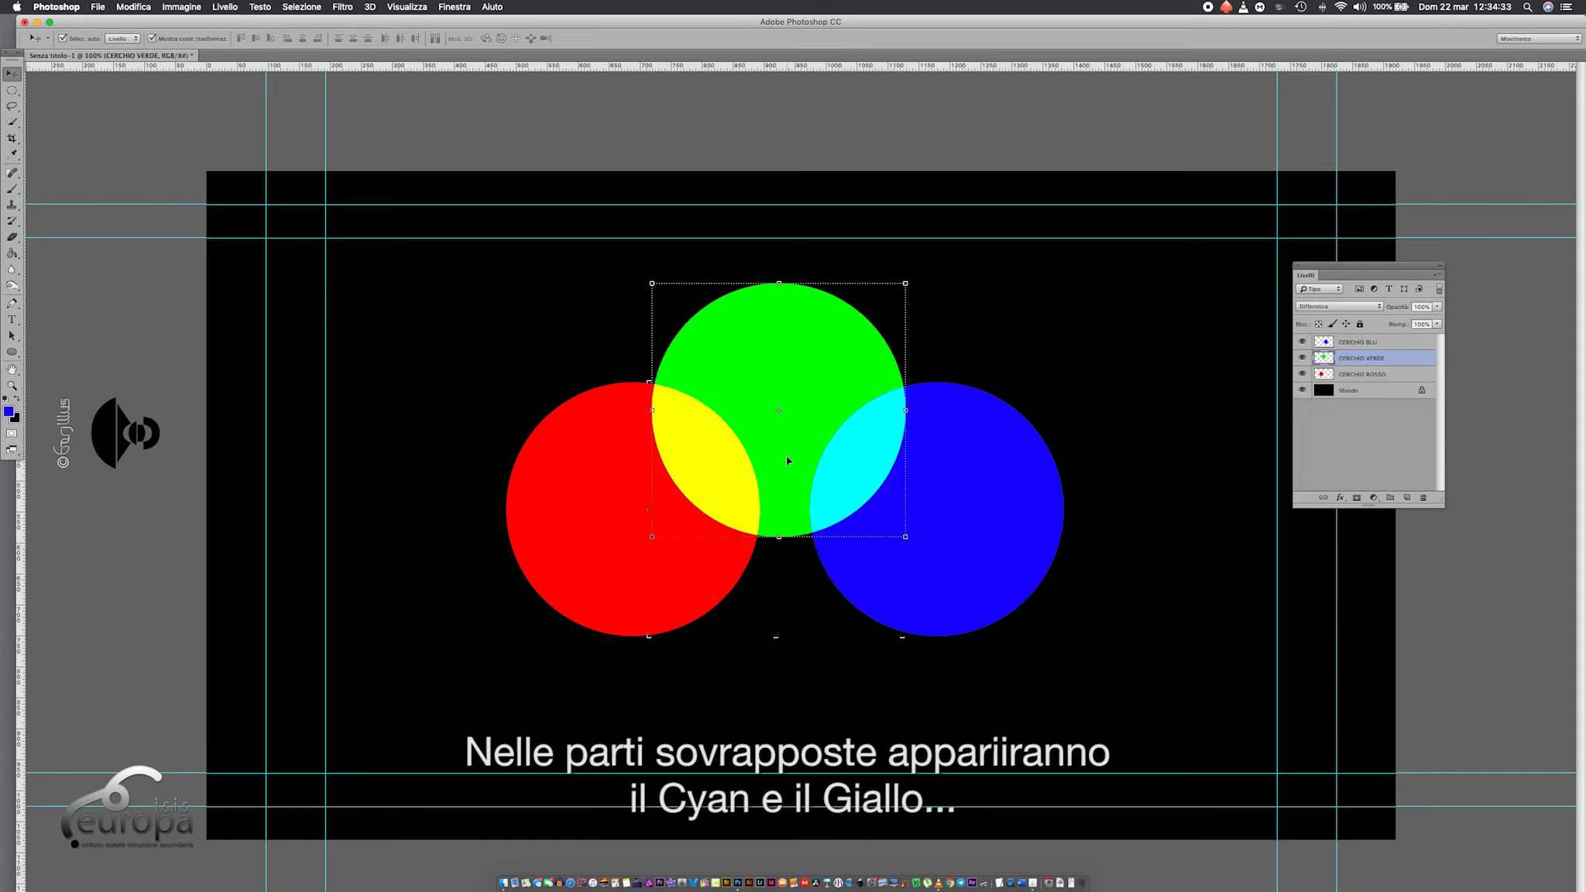
Nudge the red circle right and up and the blue circle up to form the triangle
{"action": "left_click", "coordinate": [1380, 374]}
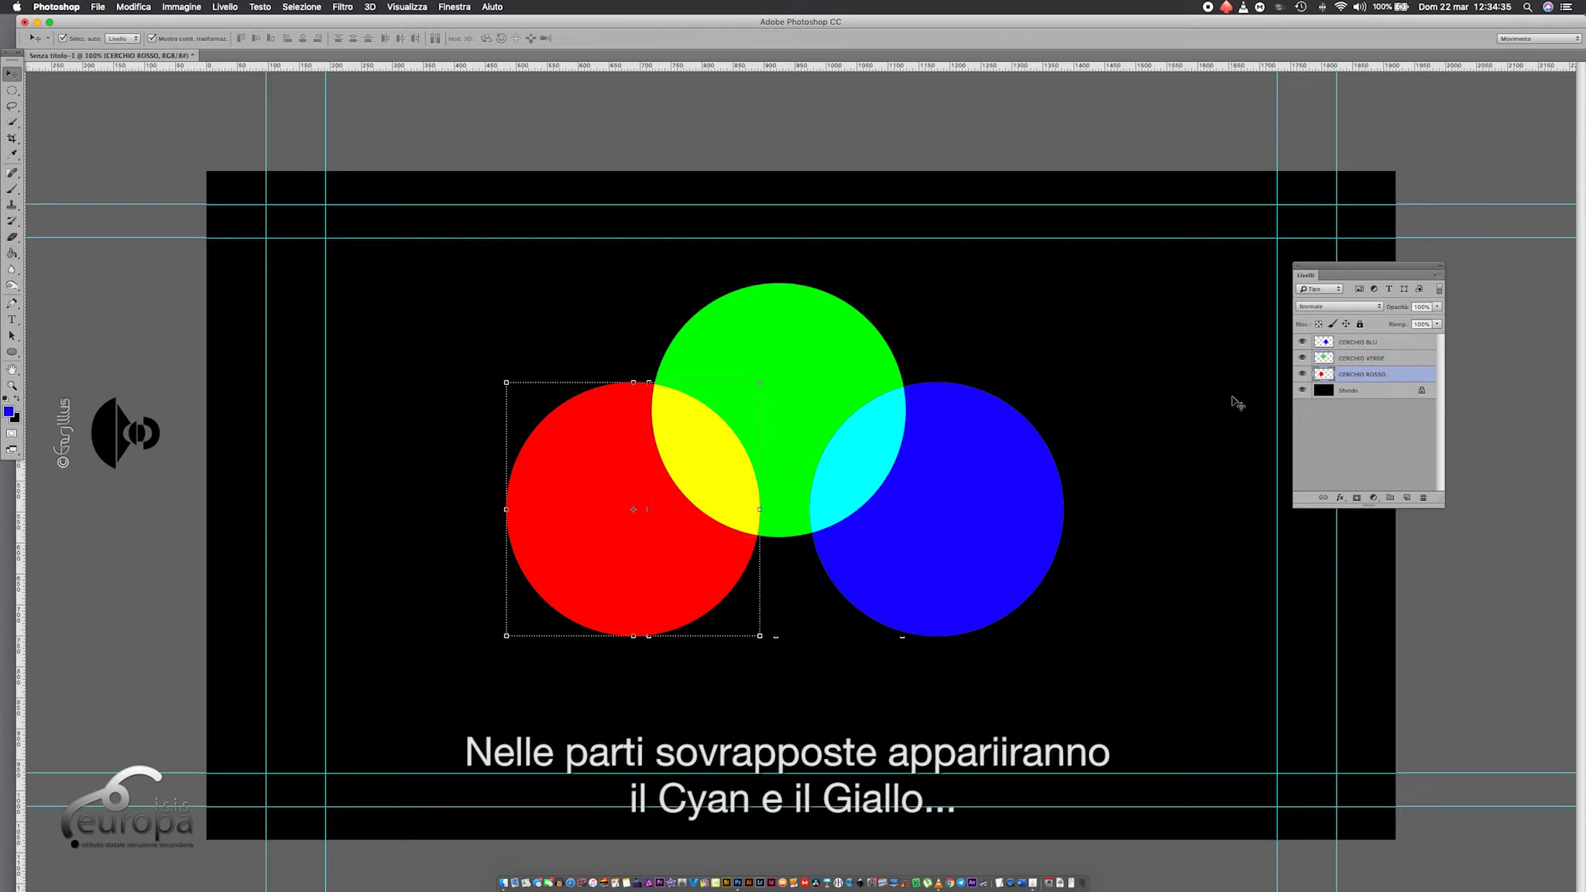
{"action": "key", "text": "shift+Right"}
{"action": "key", "text": "shift+Right"}
{"action": "key", "text": "shift+Right"}
{"action": "key", "text": "shift+Right"}
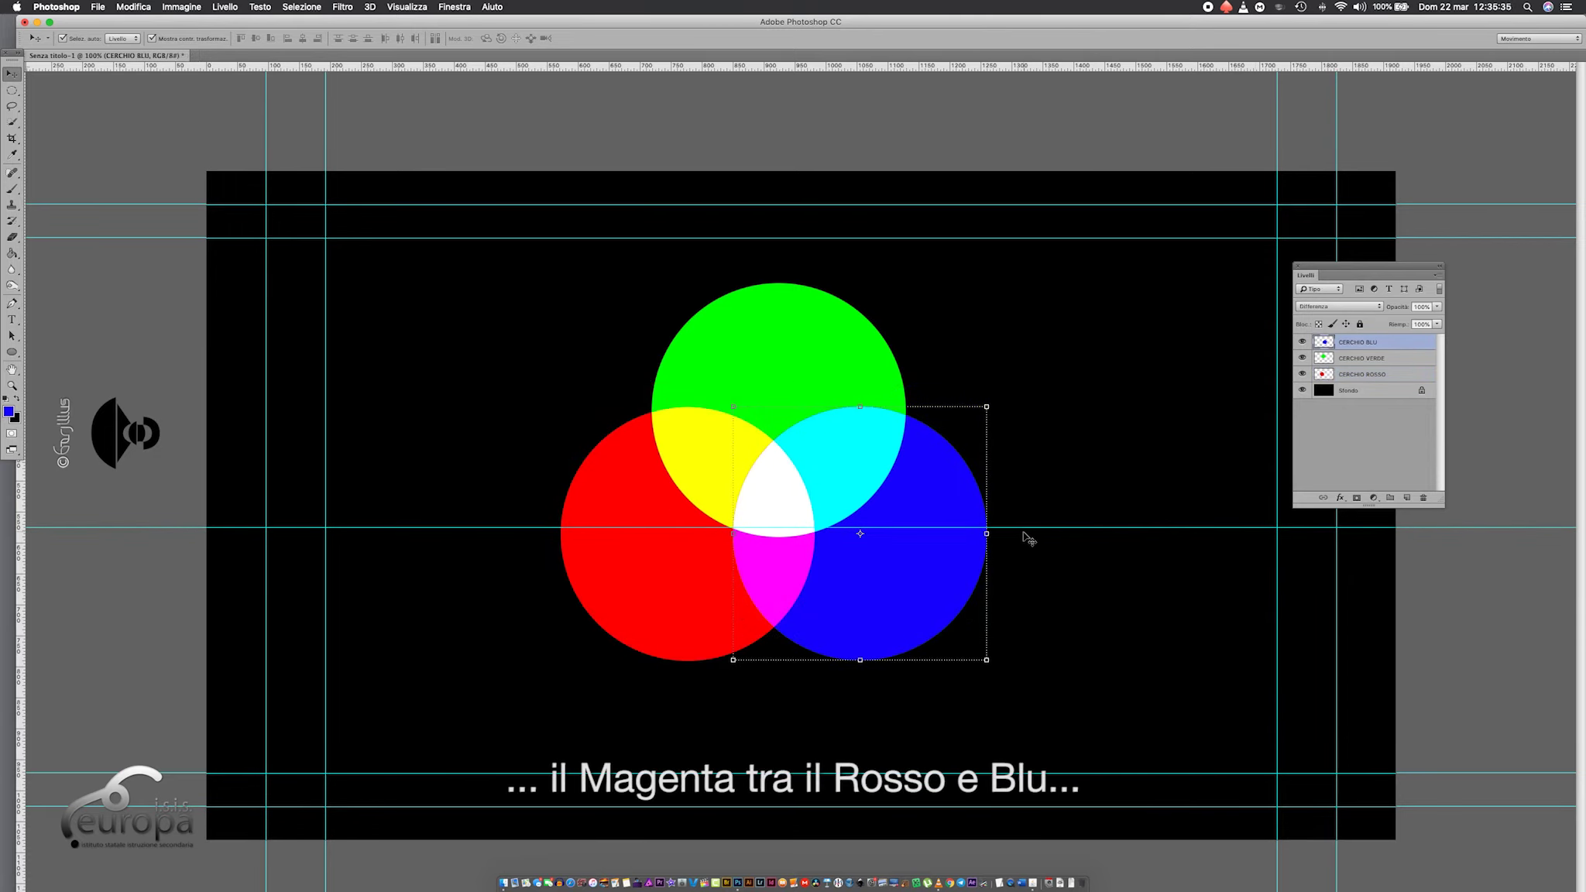
{"action": "key", "text": "shift+Up"}
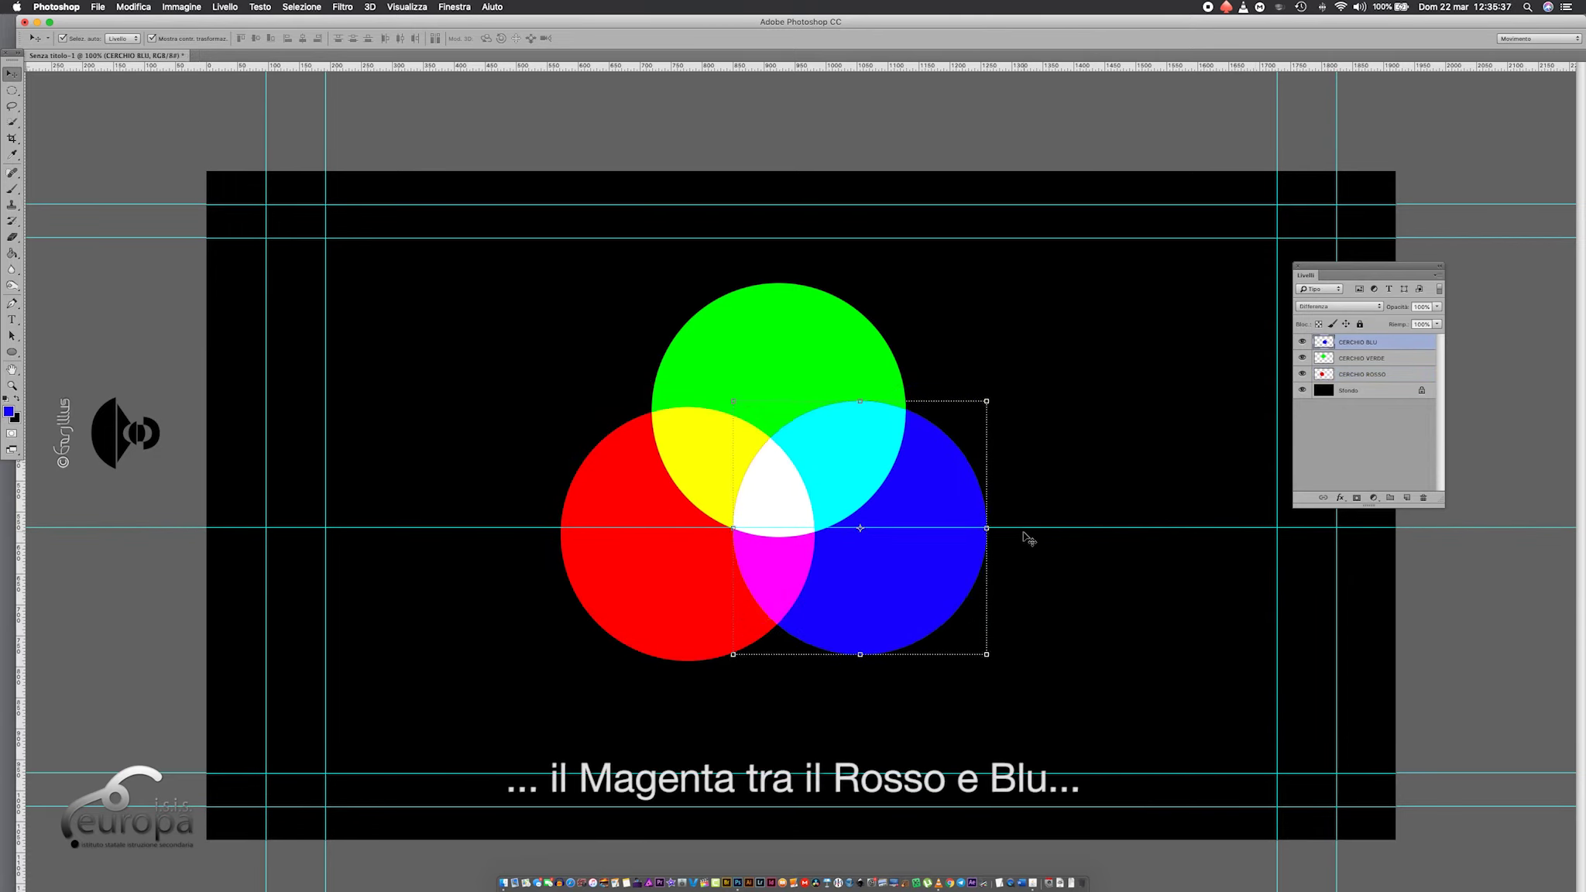
{"action": "key", "text": "Up"}
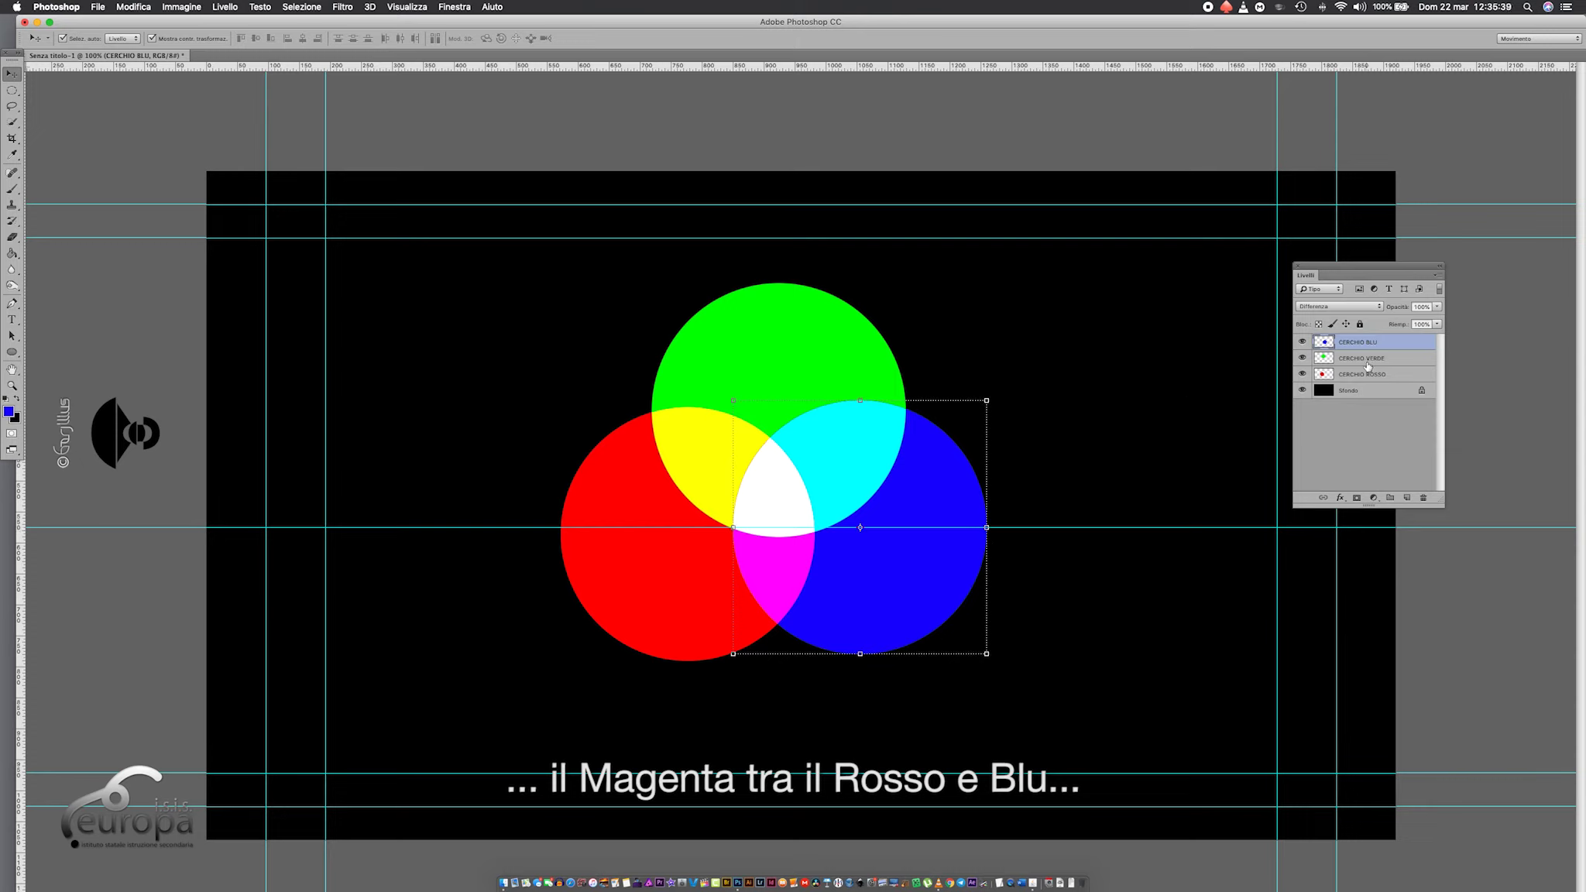
{"action": "left_click", "coordinate": [1366, 374]}
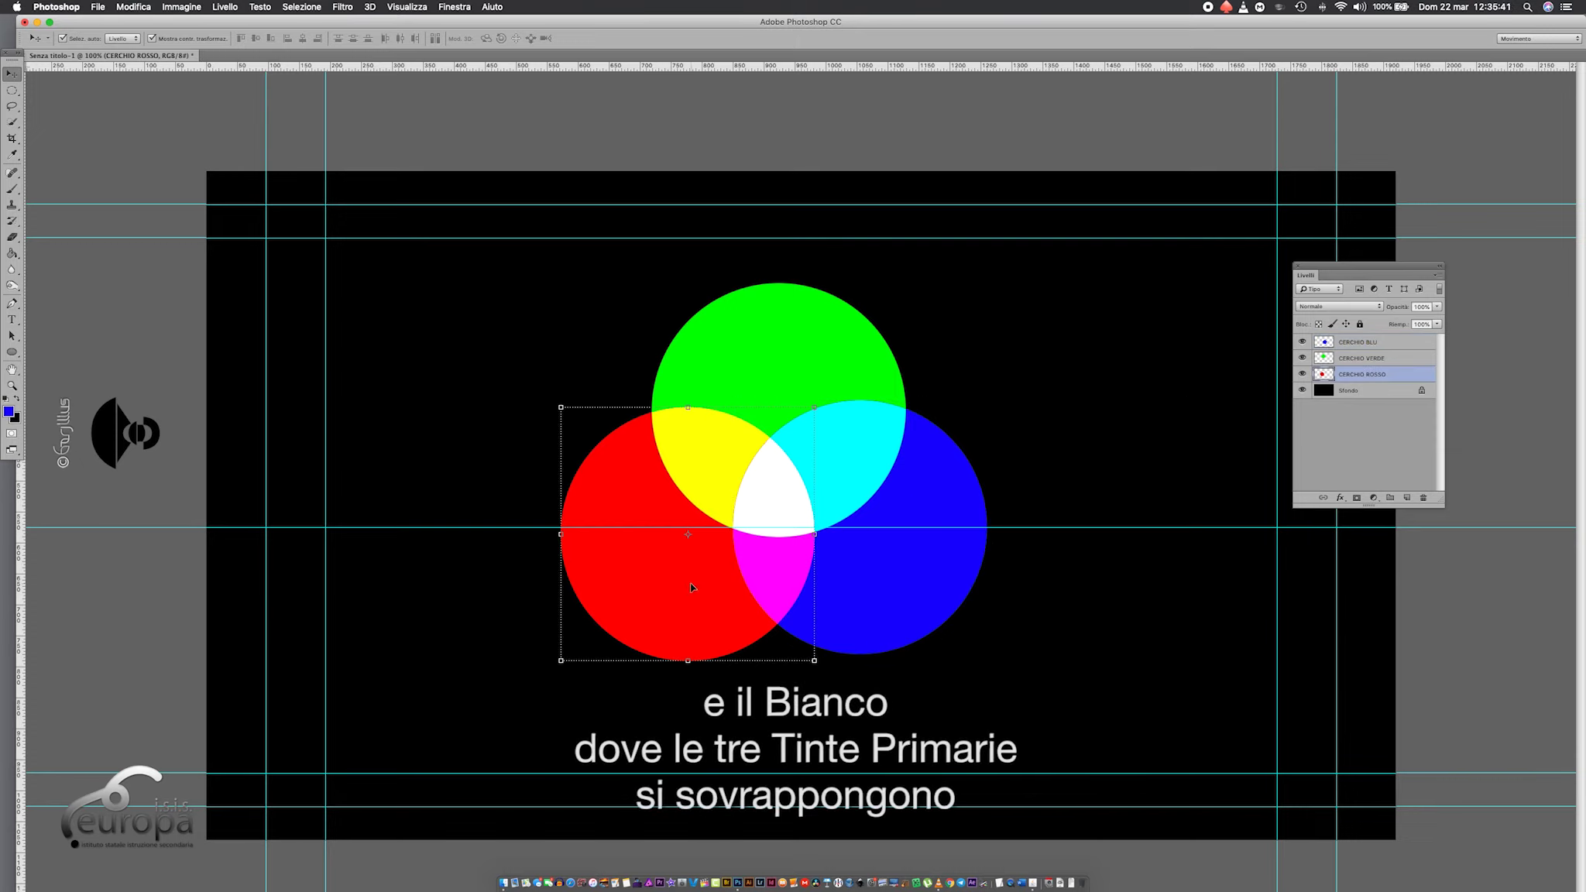
{"action": "key", "text": "Up"}
{"action": "key", "text": "Up"}
{"action": "key", "text": "Up"}
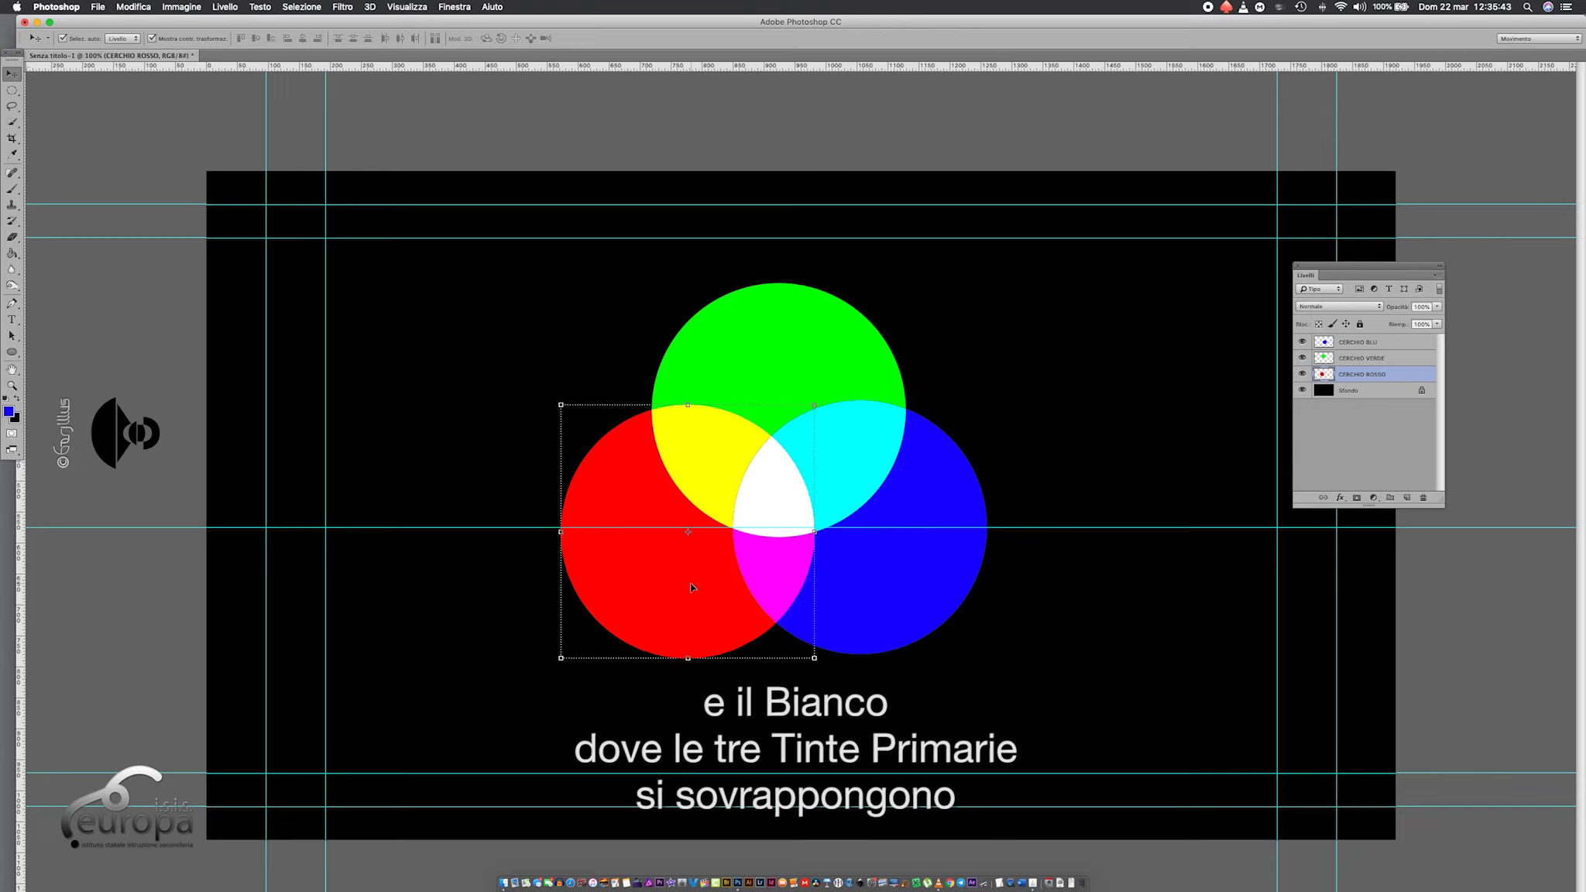
{"action": "key", "text": "Up"}
{"action": "key", "text": "Up"}
{"action": "key", "text": "Up"}
{"action": "key", "text": "Up"}
{"action": "key", "text": "Up"}
{"action": "key", "text": "Up"}
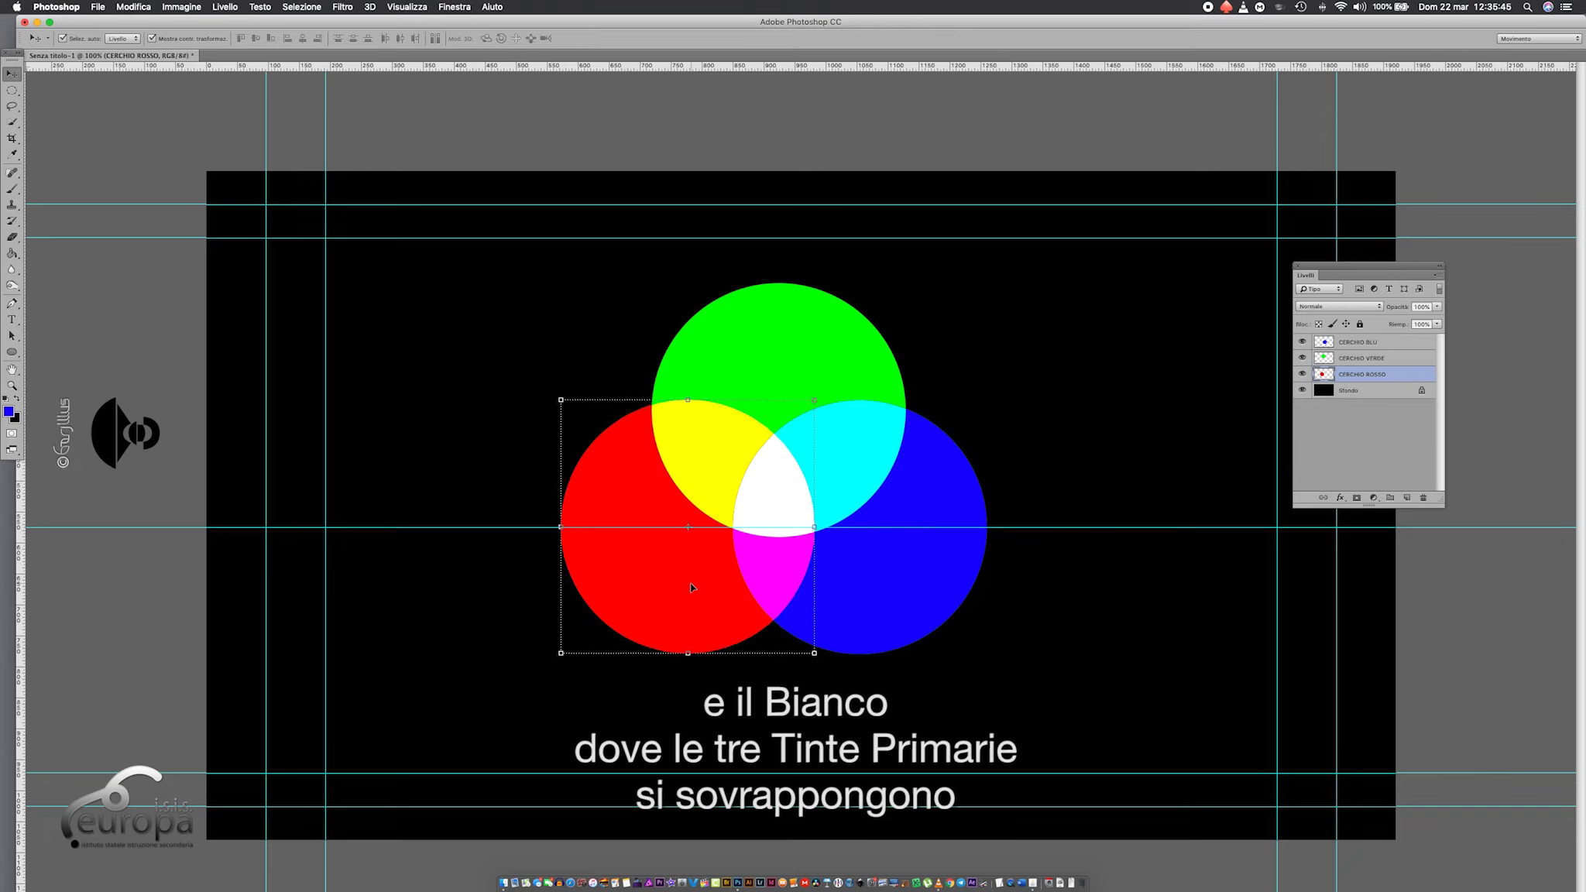
{"action": "left_click", "coordinate": [1068, 401]}
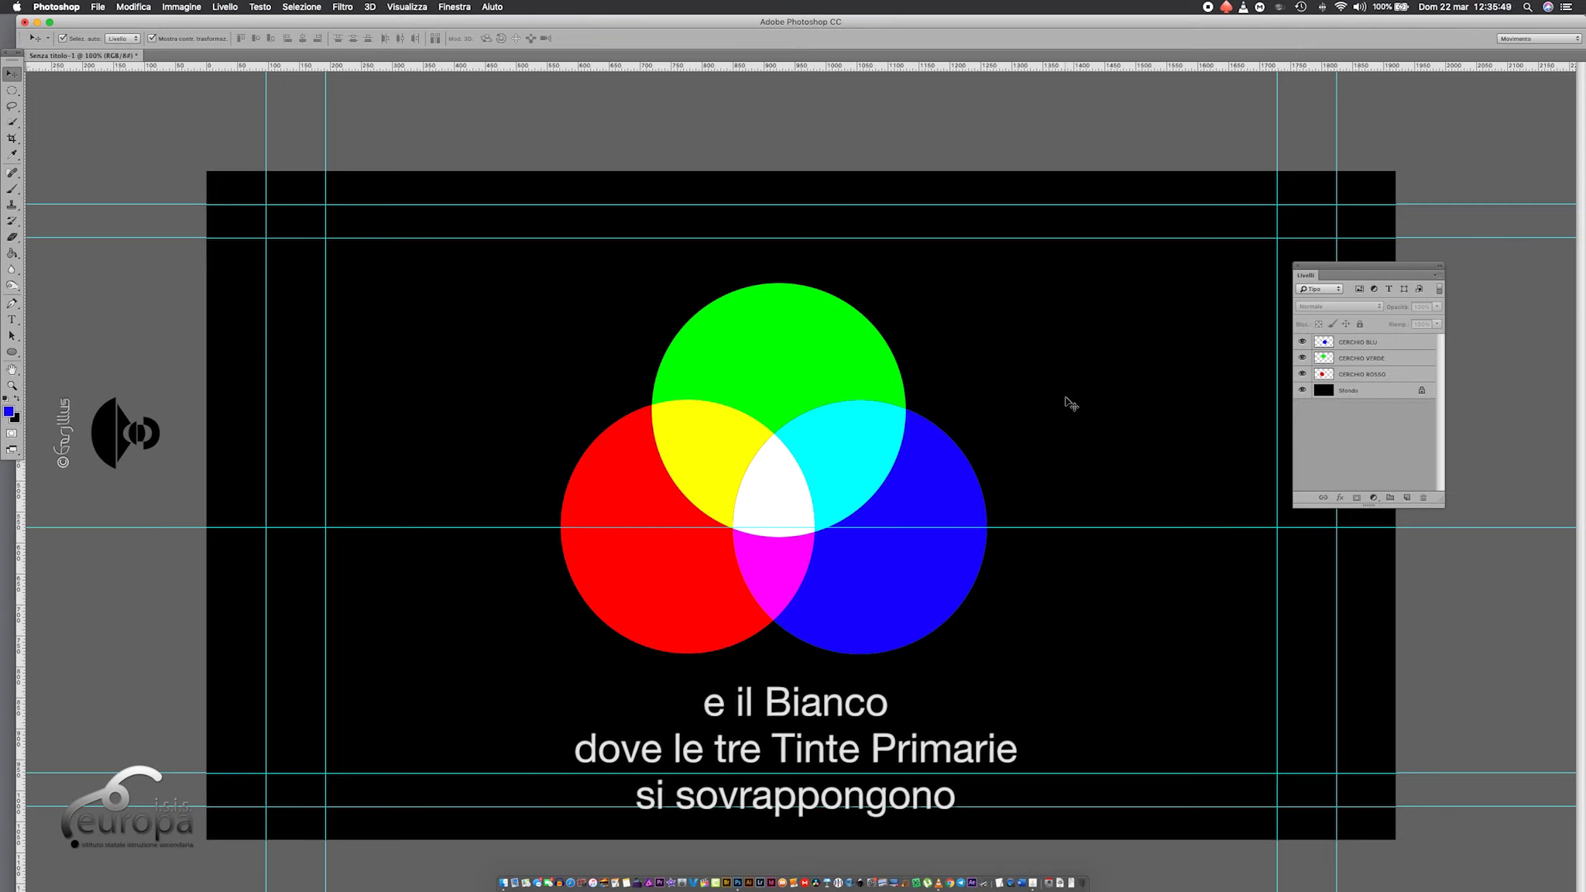
Save the image as SINTESI ADDITIVA.psd and accept the compatibility options
{"action": "left_click", "coordinate": [98, 7]}
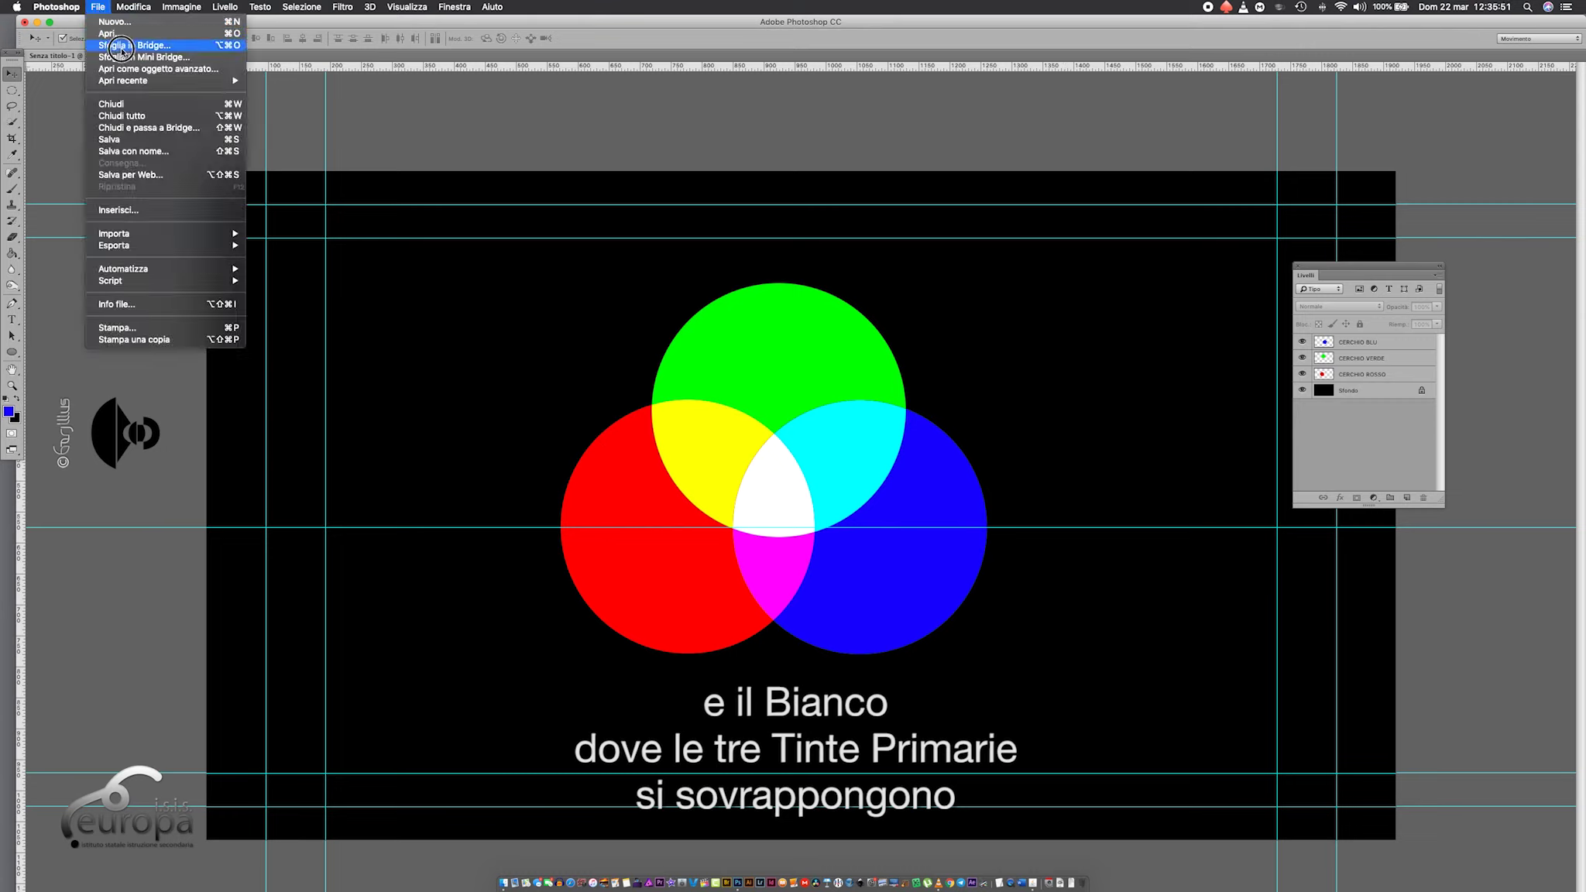
{"action": "left_click", "coordinate": [126, 152]}
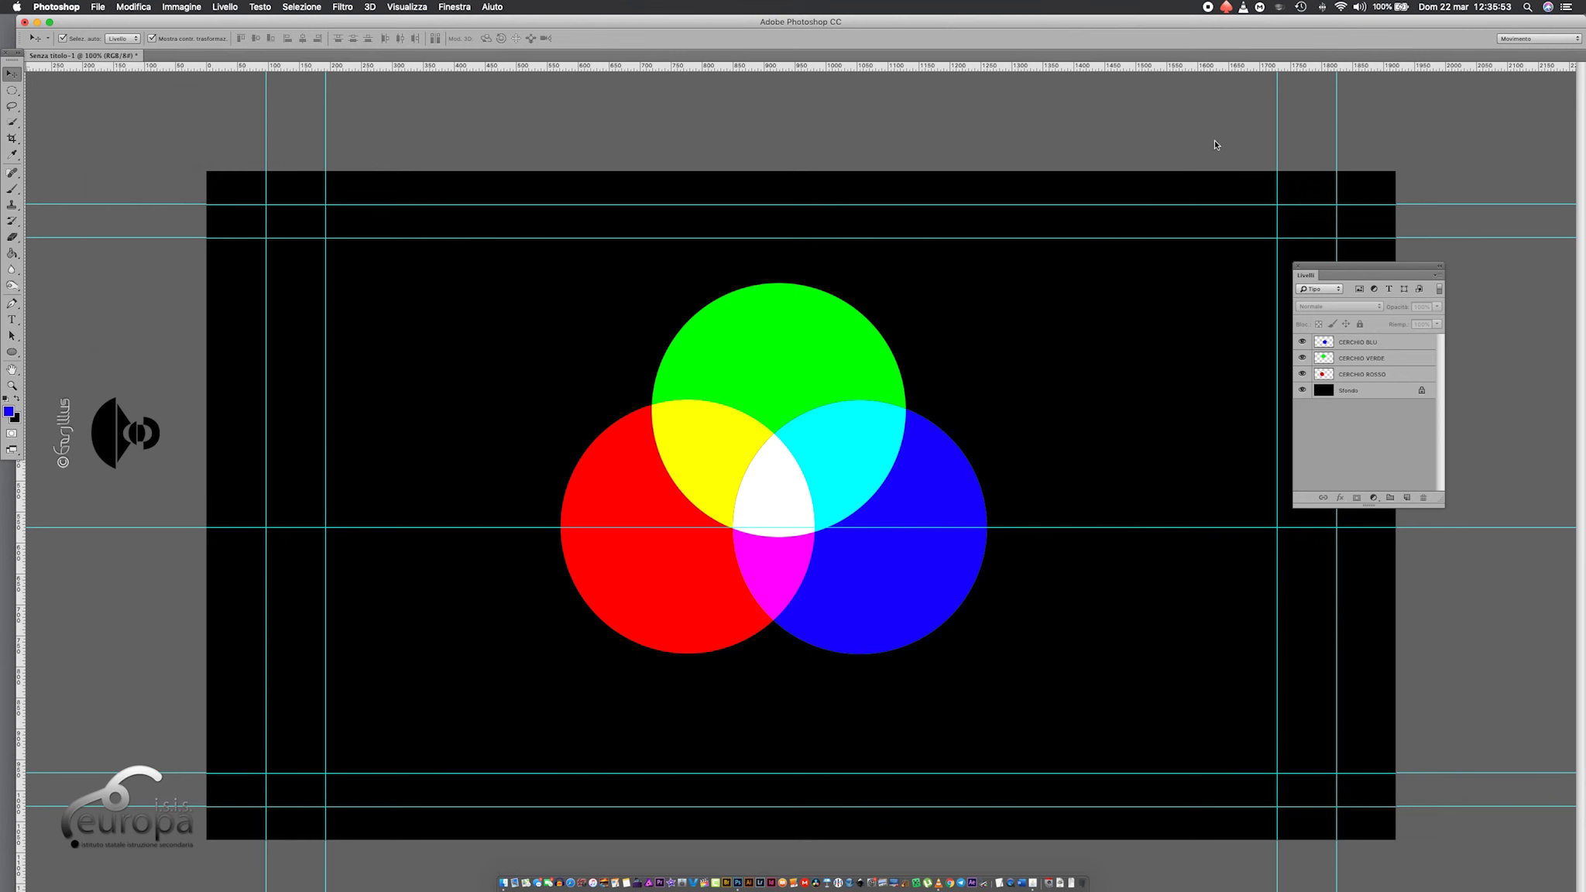
{"action": "type", "text": "SIN"}
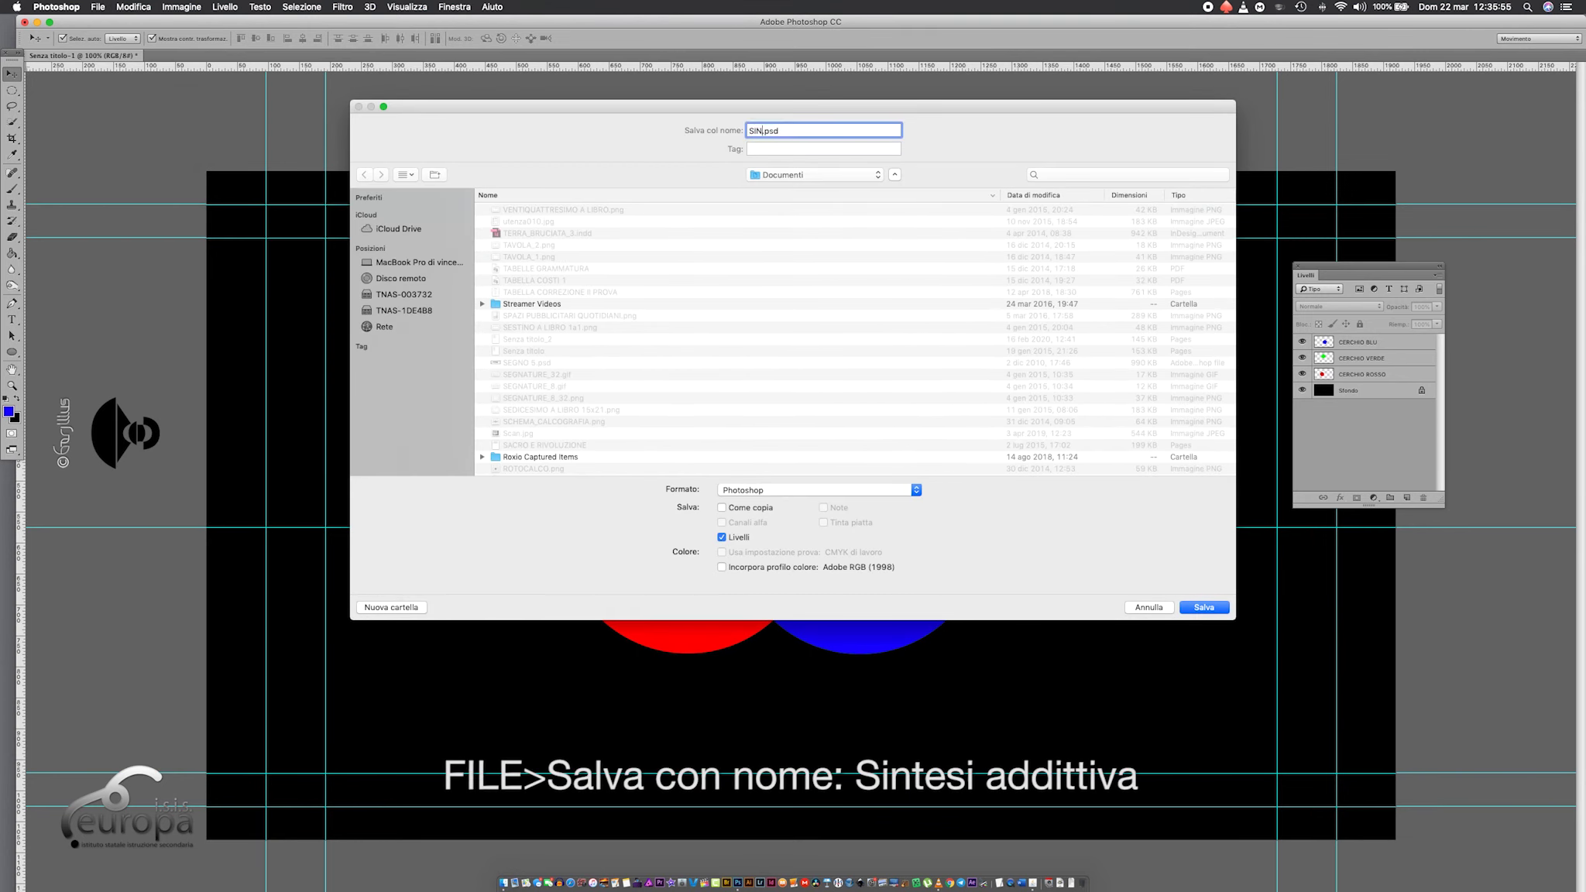
{"action": "type", "text": "TESI "}
{"action": "type", "text": "ADDIT"}
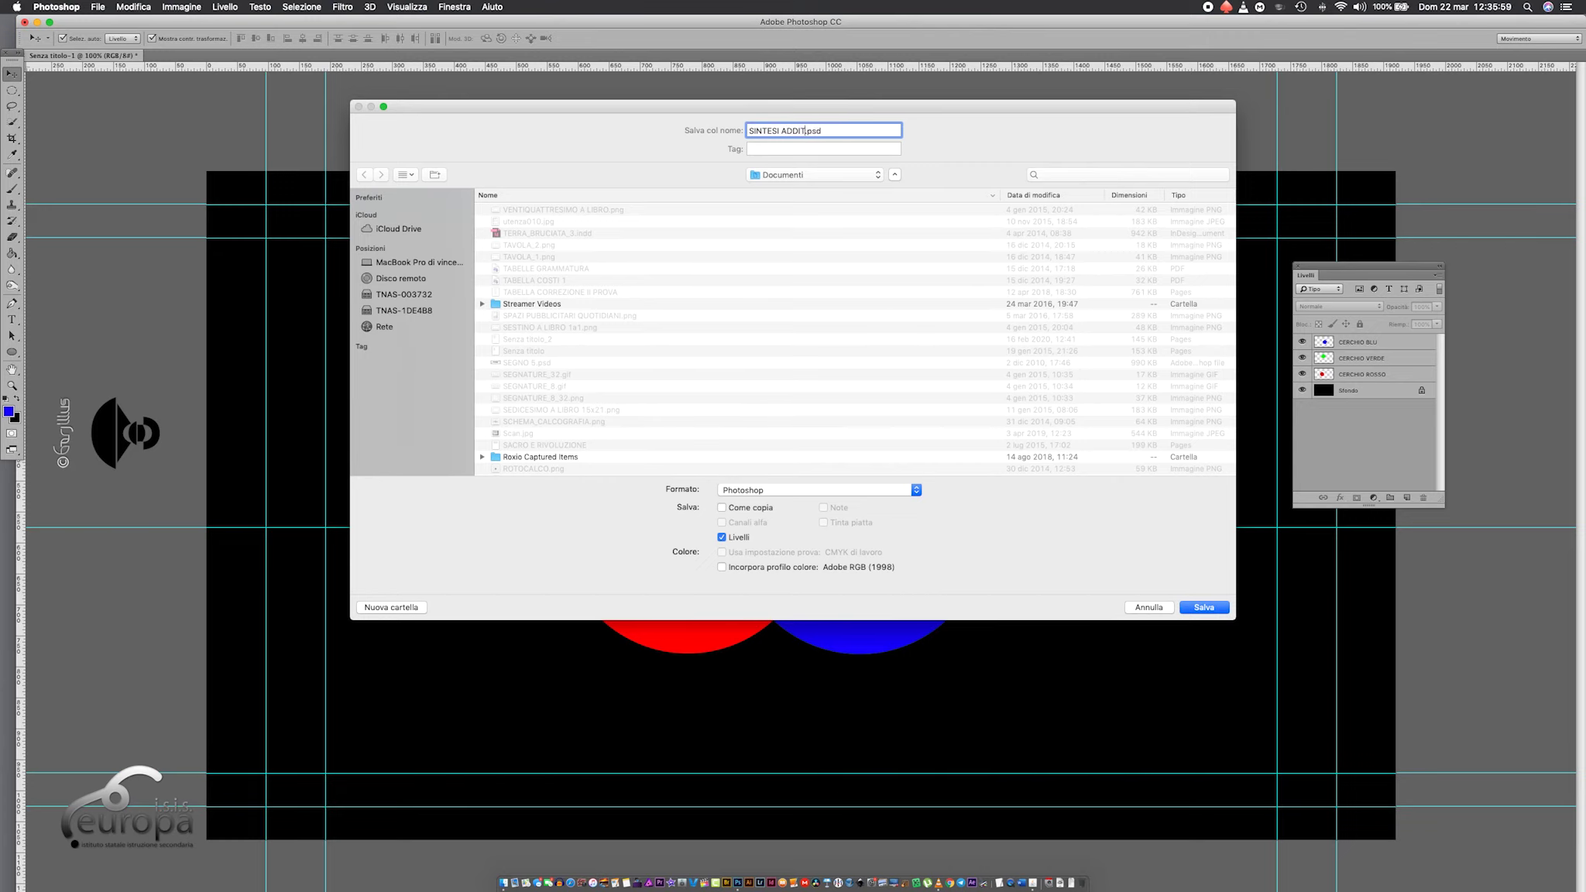
{"action": "type", "text": "IVA"}
{"action": "left_click", "coordinate": [1198, 609]}
{"action": "left_click", "coordinate": [810, 479]}
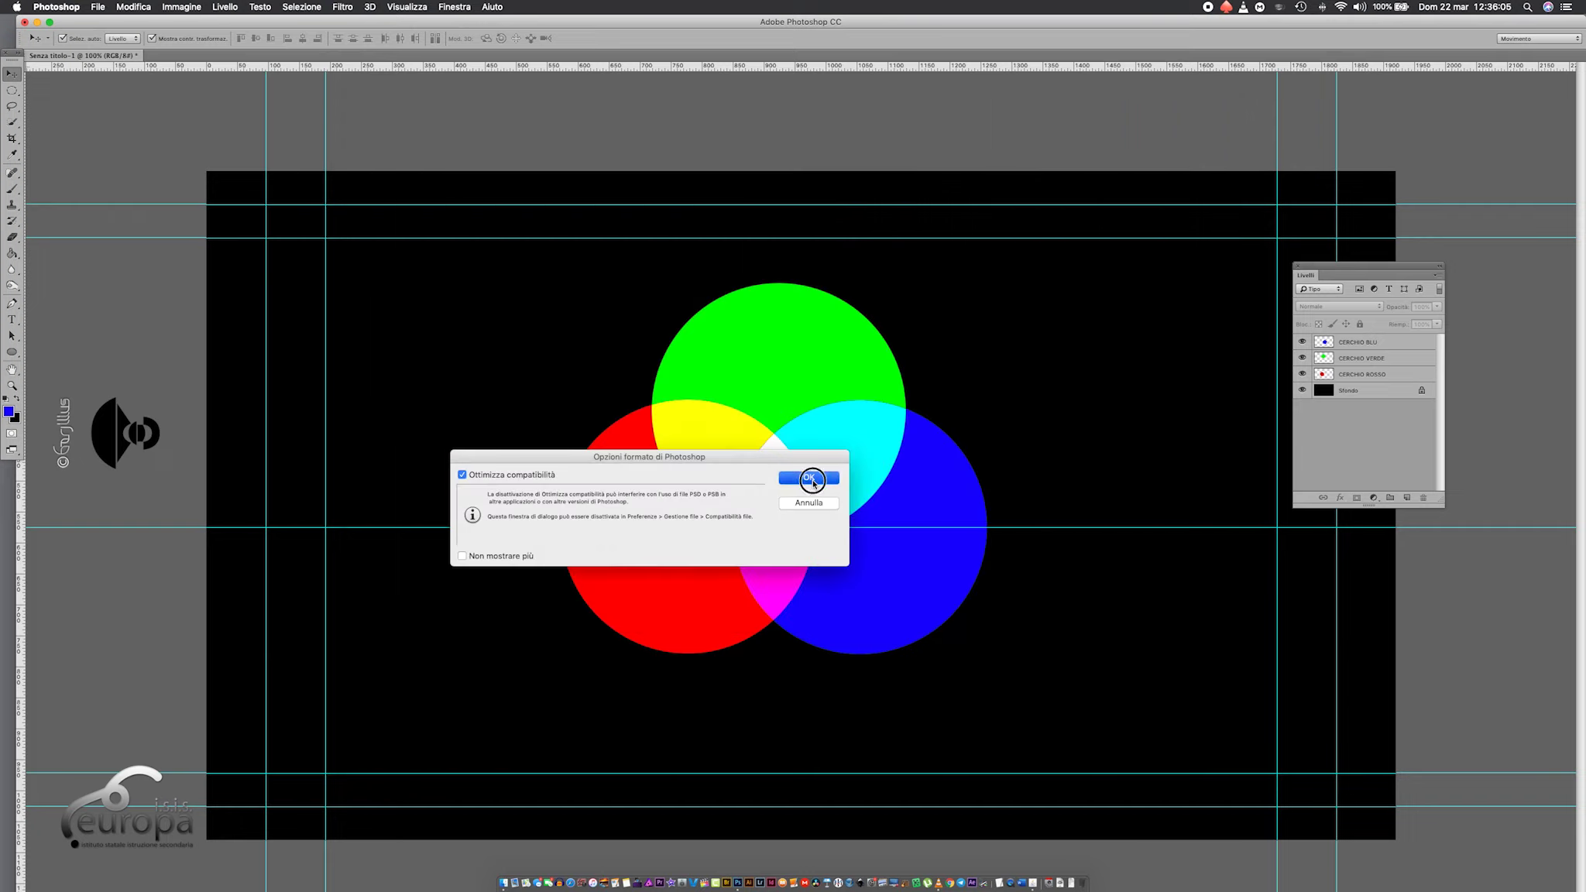